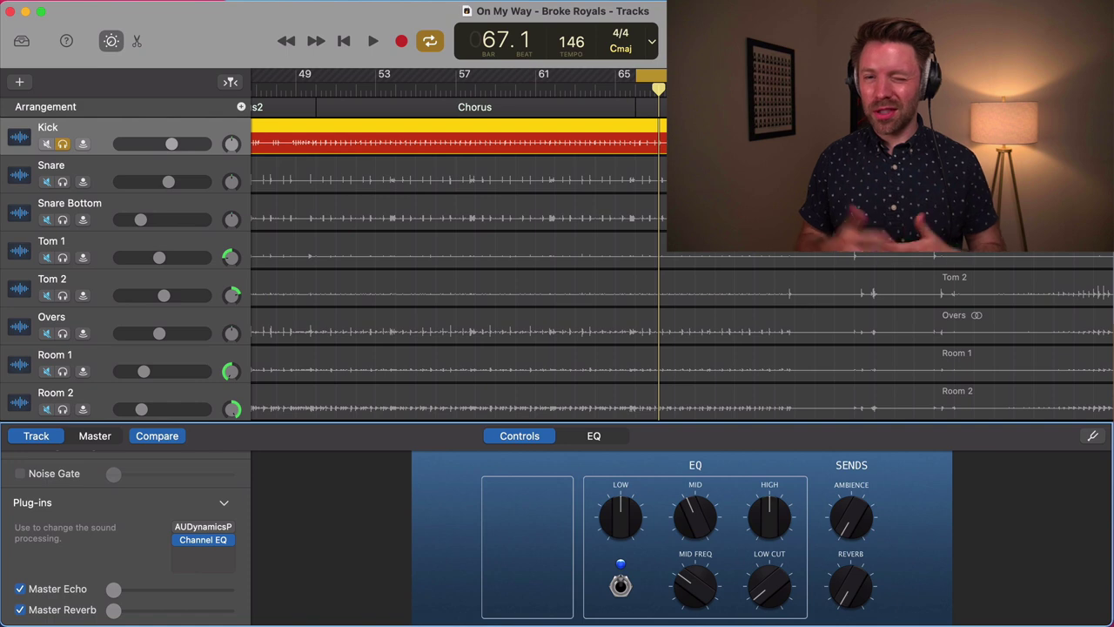
Add Apple's AUDynamicsProcessor Audio Unit to the empty plug-in slot on the Kick track.
click(217, 555)
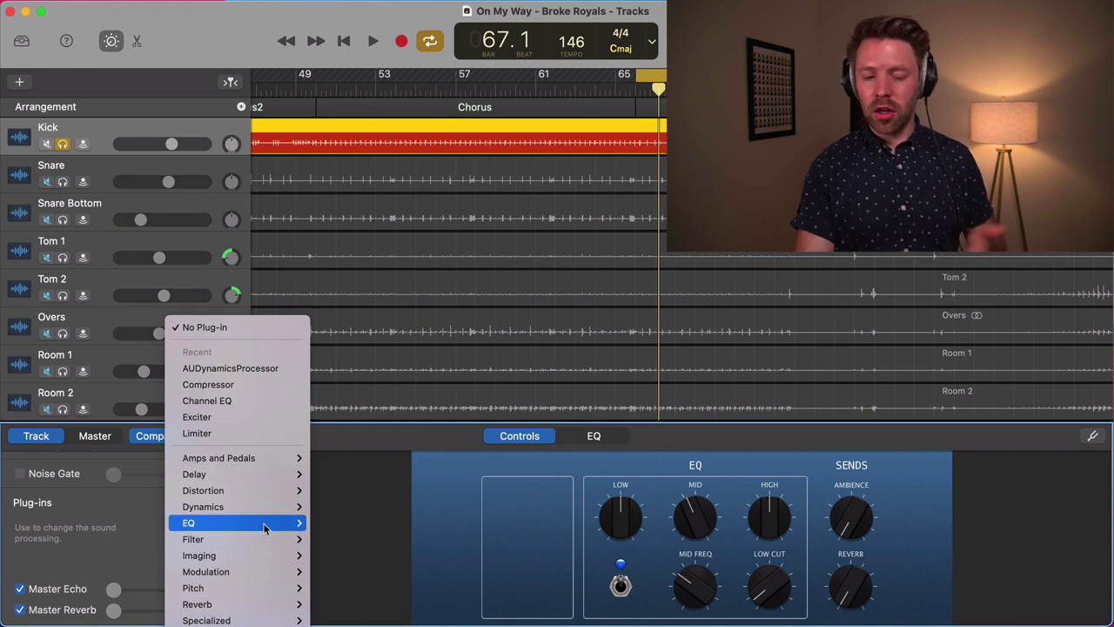
mouse_move(275, 510)
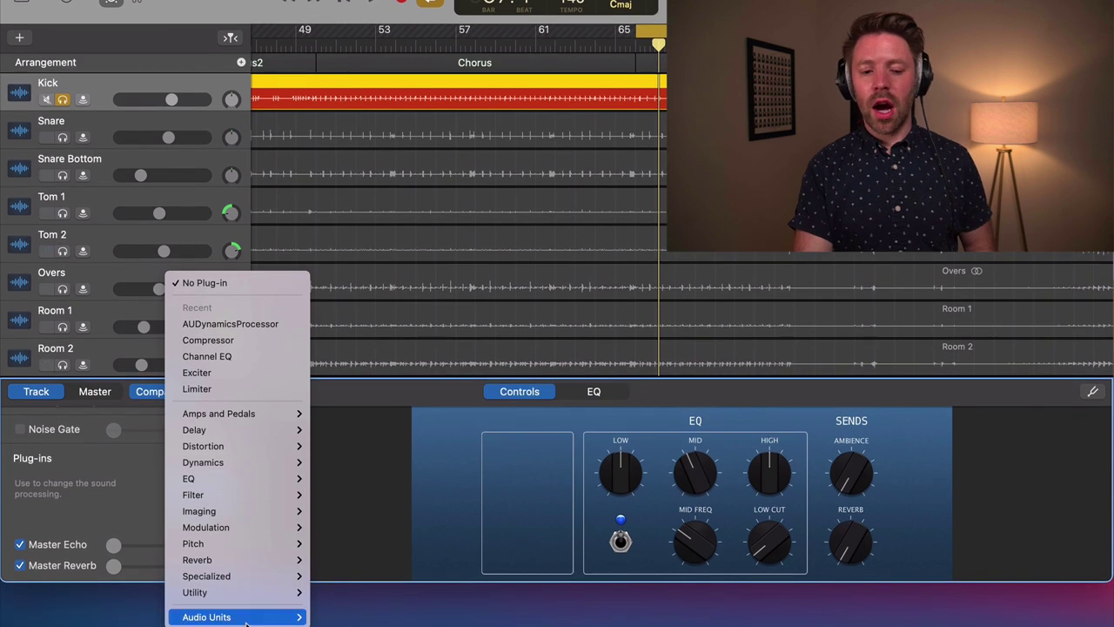
mouse_move(247, 623)
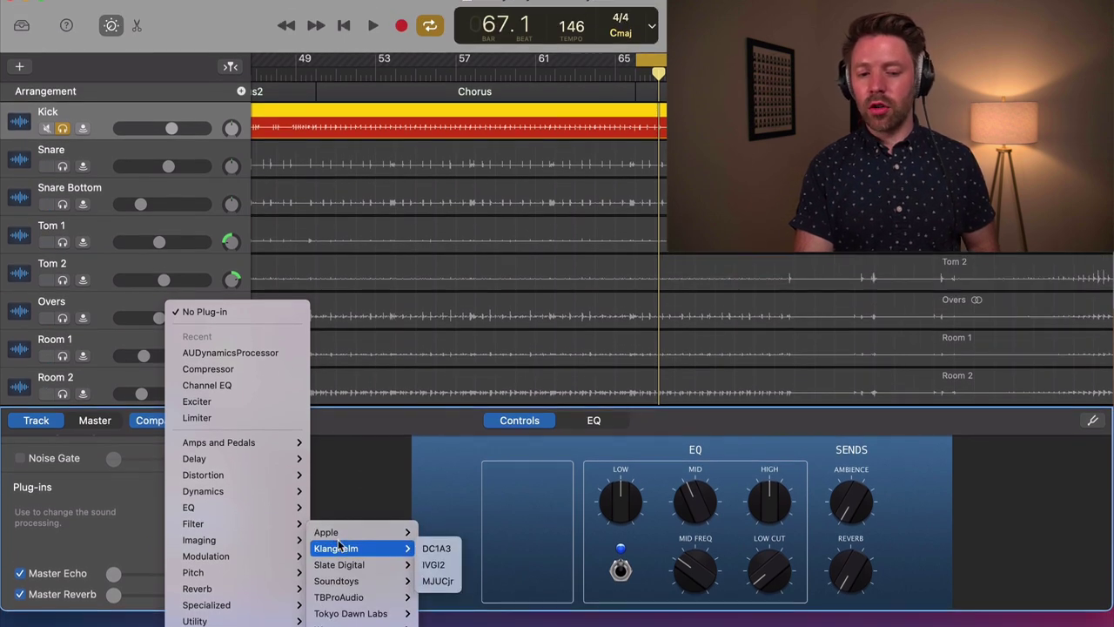
mouse_move(366, 504)
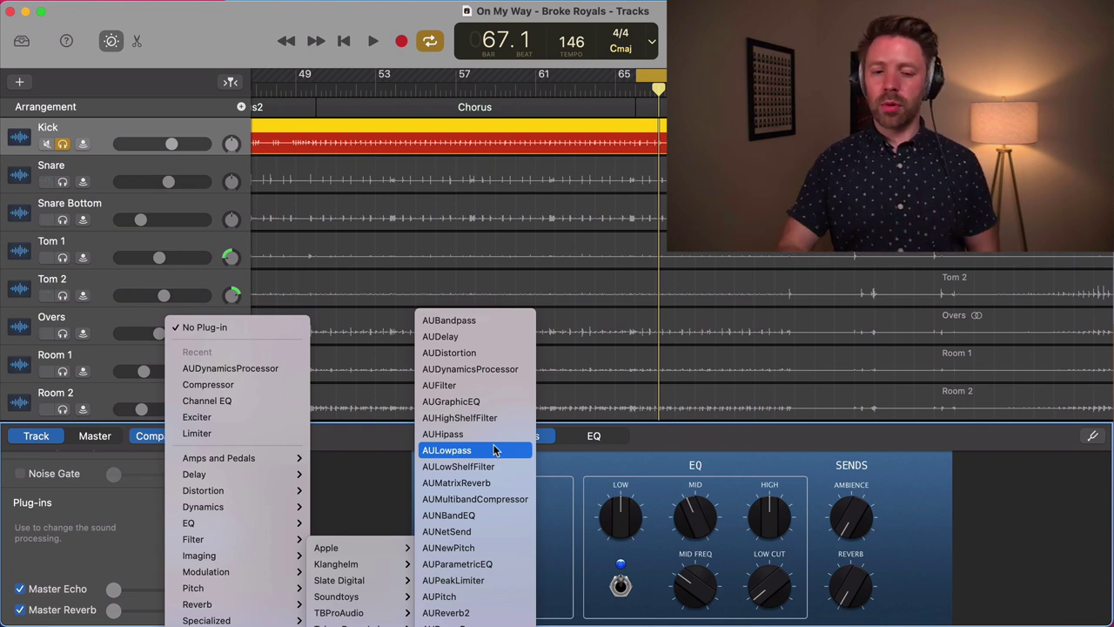
click(503, 369)
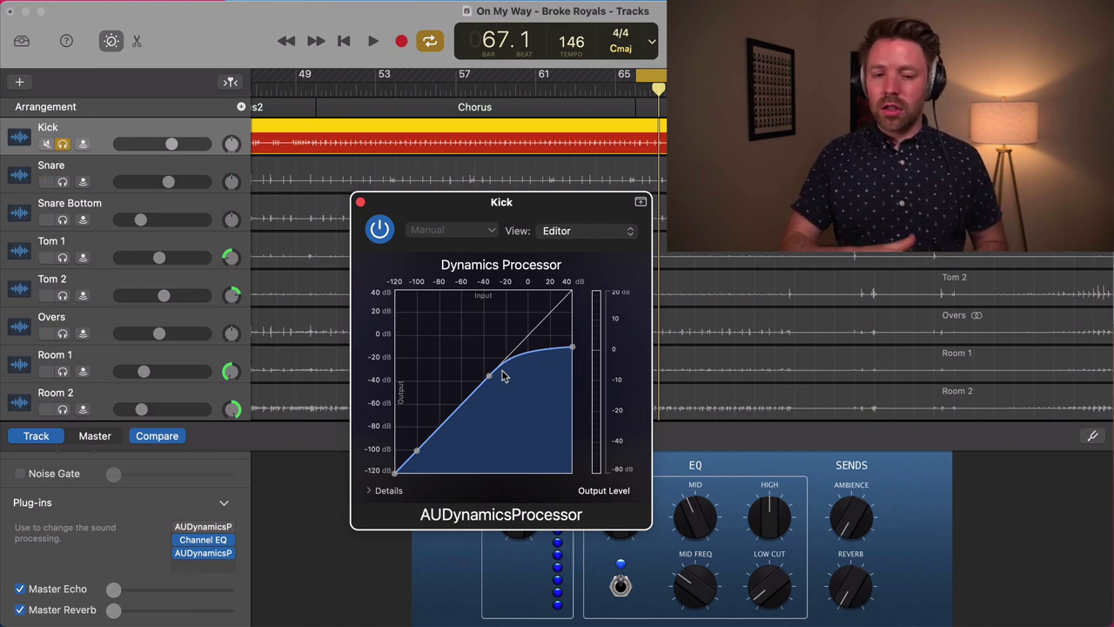
Reposition the AUDynamicsProcessor window clear of the webcam area and expand its Details section.
drag(537, 218, 445, 224)
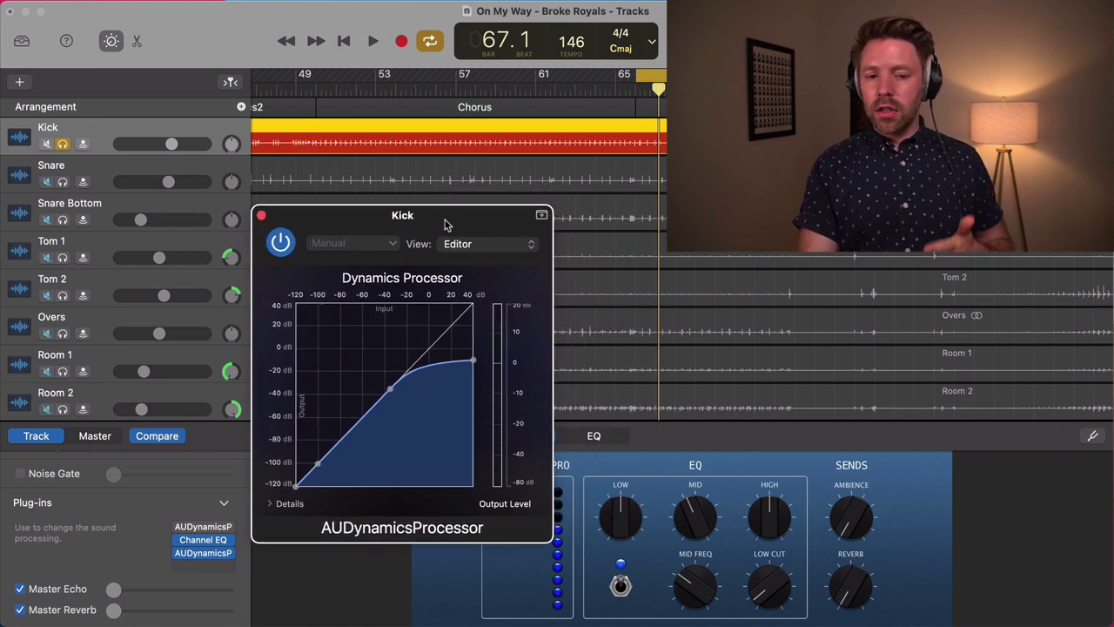
click(268, 505)
drag(439, 225, 439, 244)
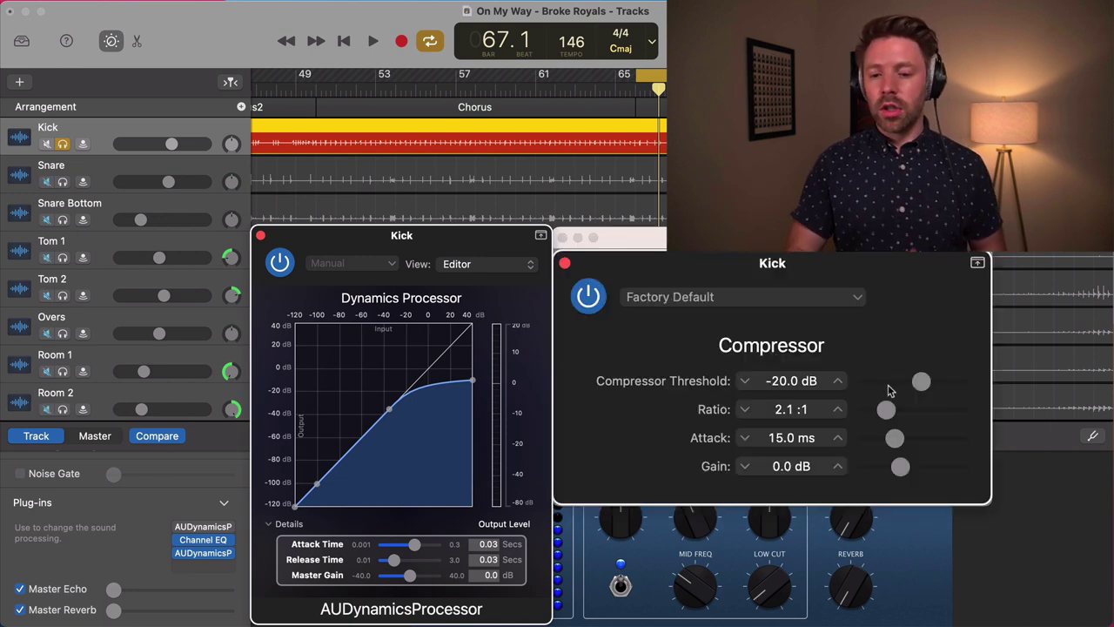
Raise the compression threshold above 0 dB and play the kick loop, bypassing and re-enabling the processor to compare.
drag(387, 409, 362, 444)
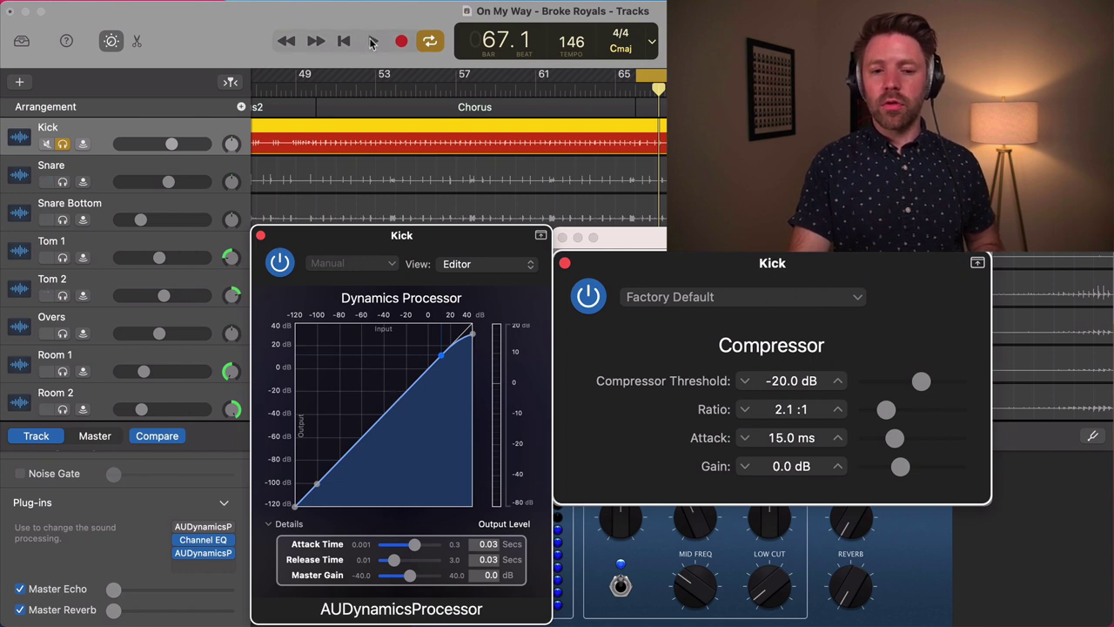
click(371, 42)
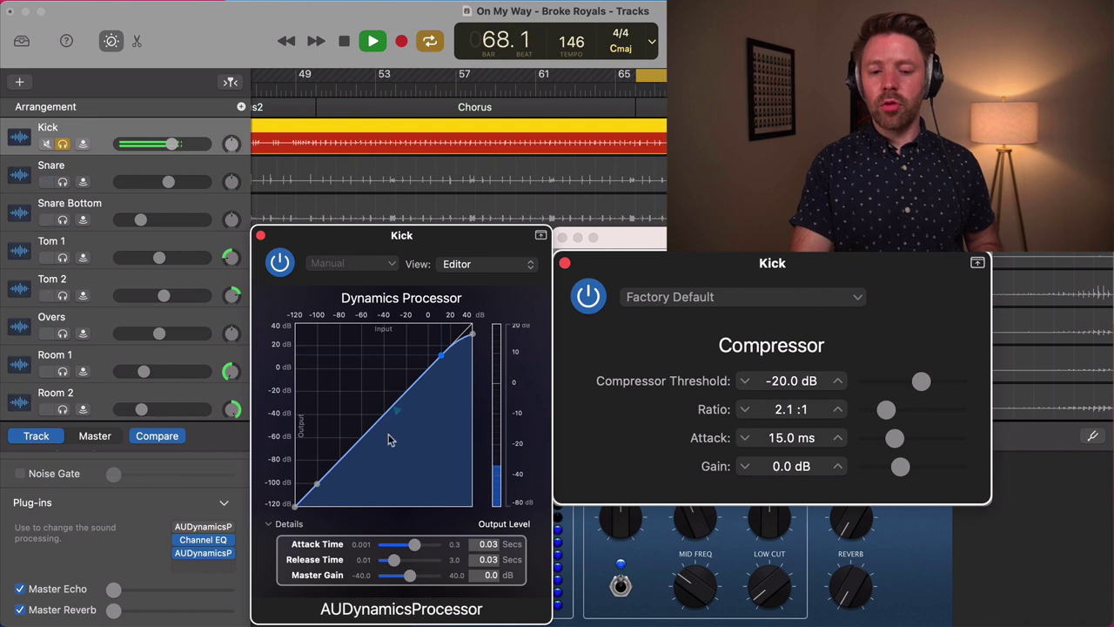
click(346, 41)
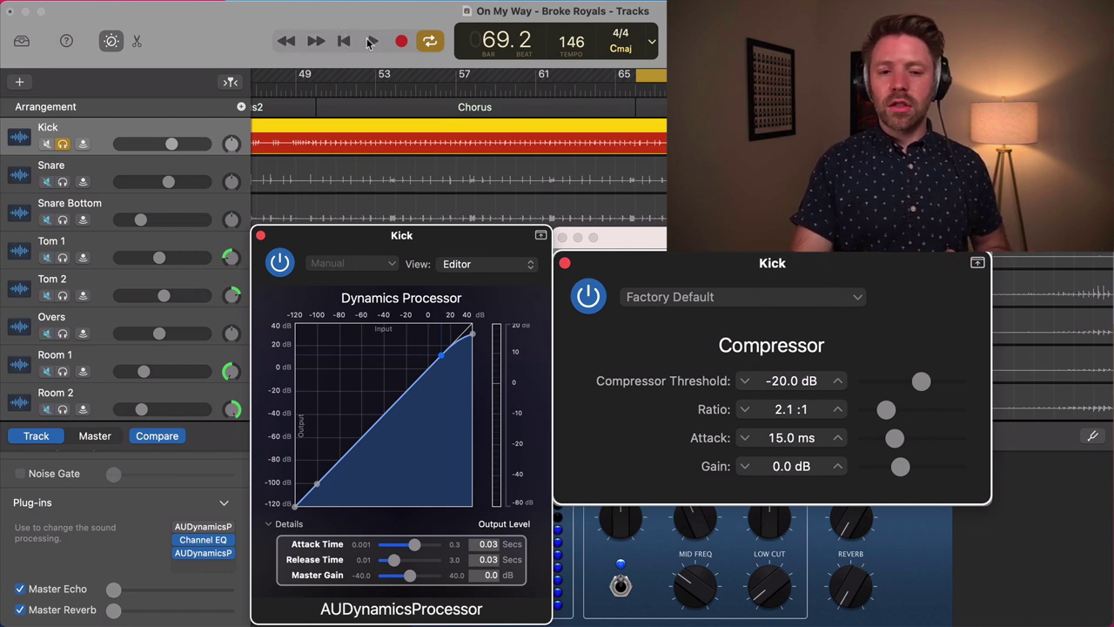
click(371, 42)
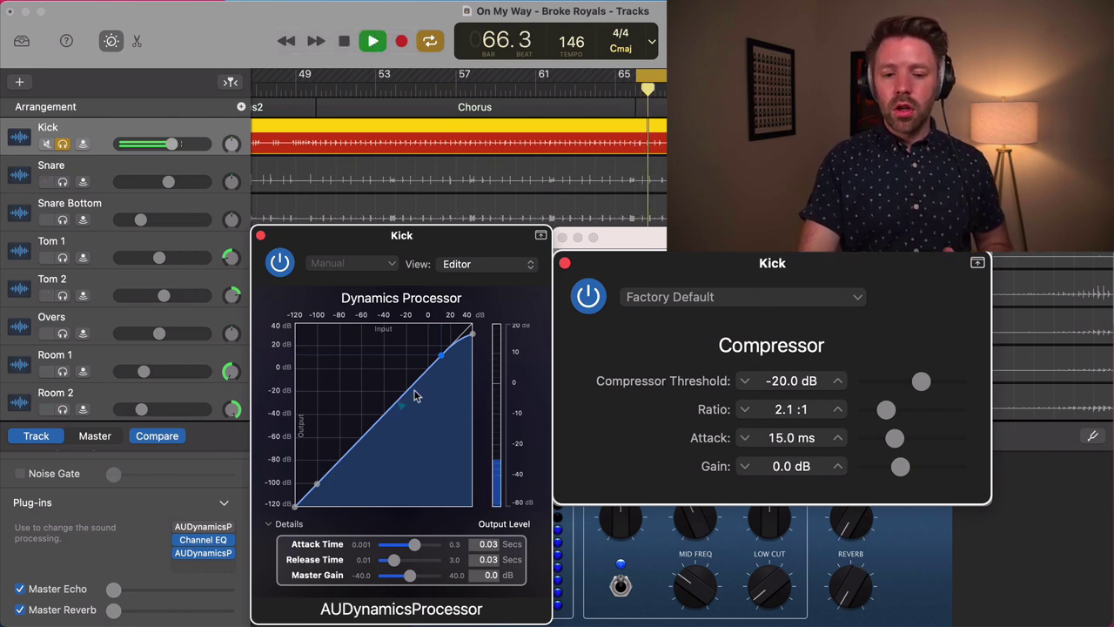
click(279, 263)
click(281, 264)
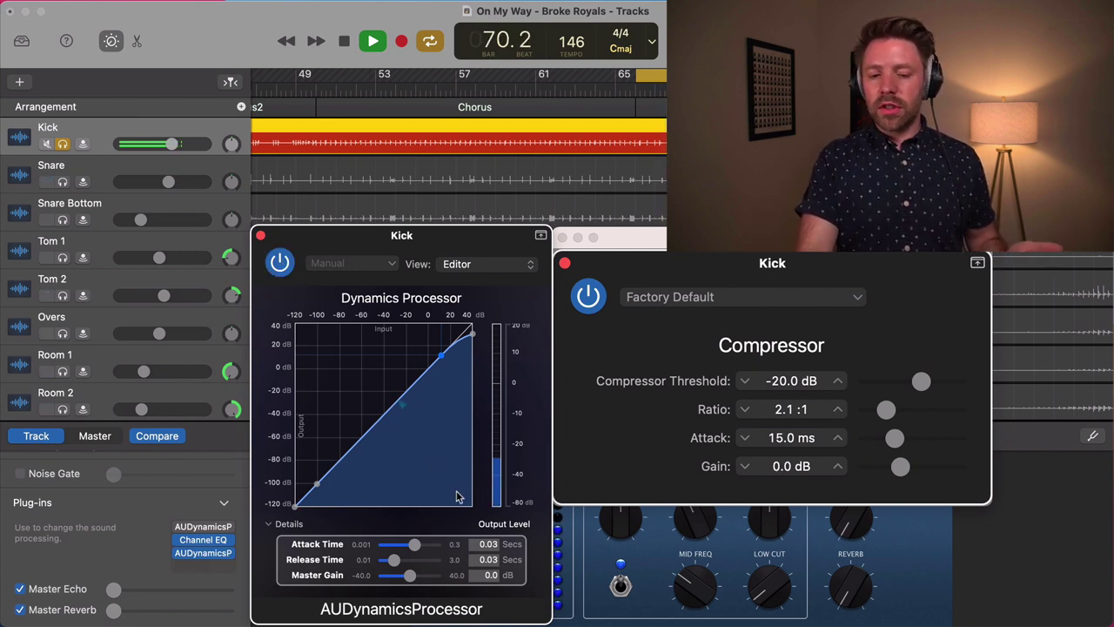
Audition lower compression thresholds on the playing kick, including -32.1 dB and finally -17.4 dB, and stop playback.
mouse_move(442, 360)
drag(442, 360, 380, 426)
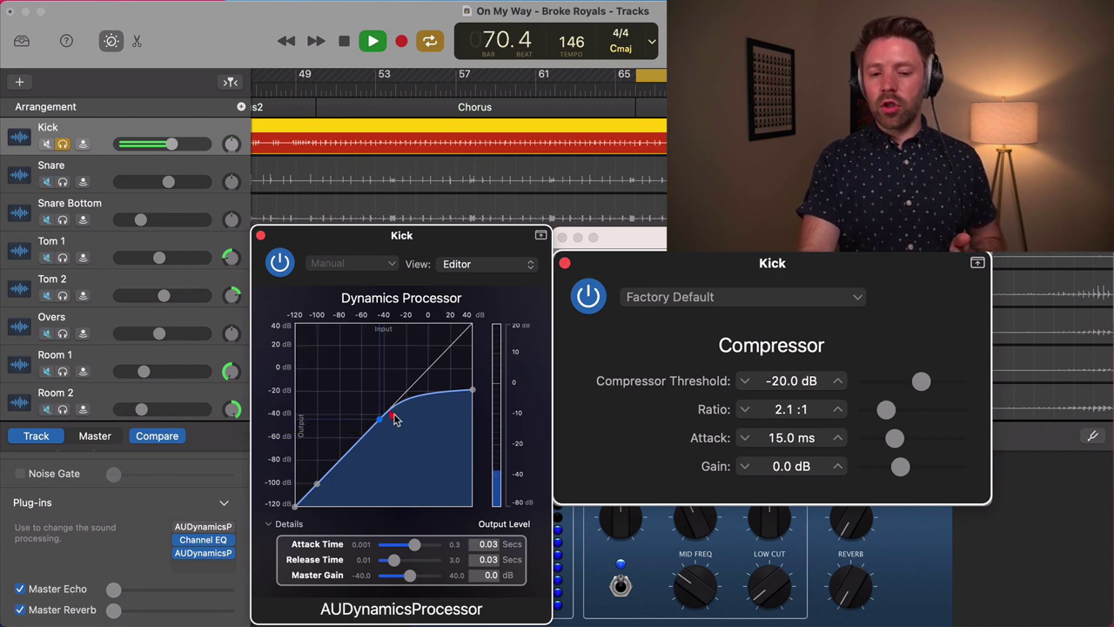
mouse_move(382, 420)
mouse_down()
mouse_move(396, 406)
mouse_move(392, 418)
mouse_up()
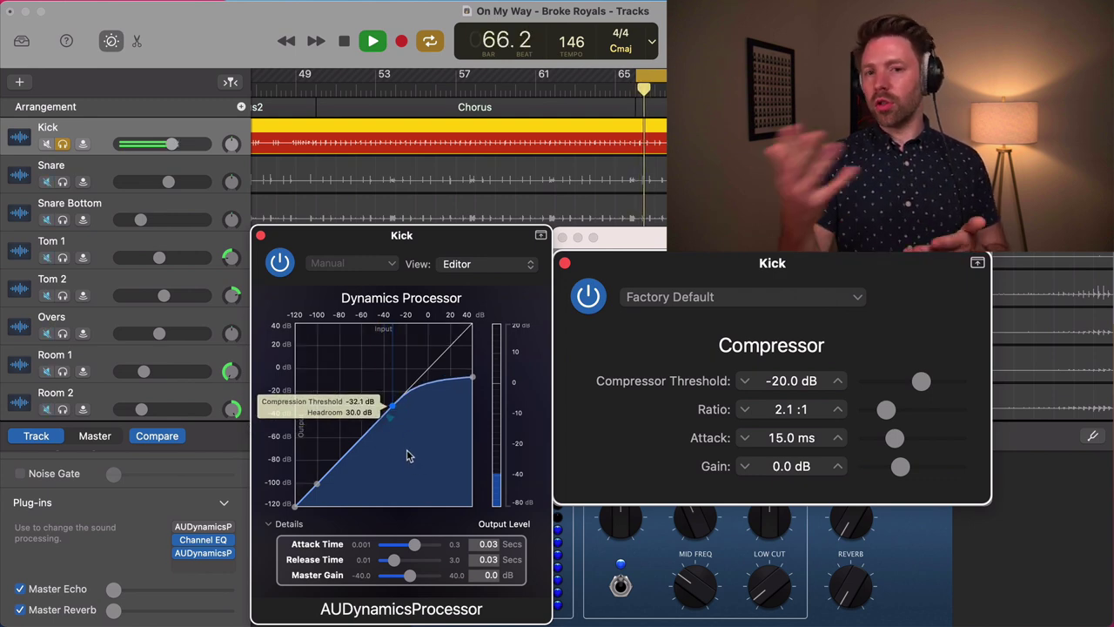
drag(393, 408, 342, 470)
drag(343, 470, 409, 389)
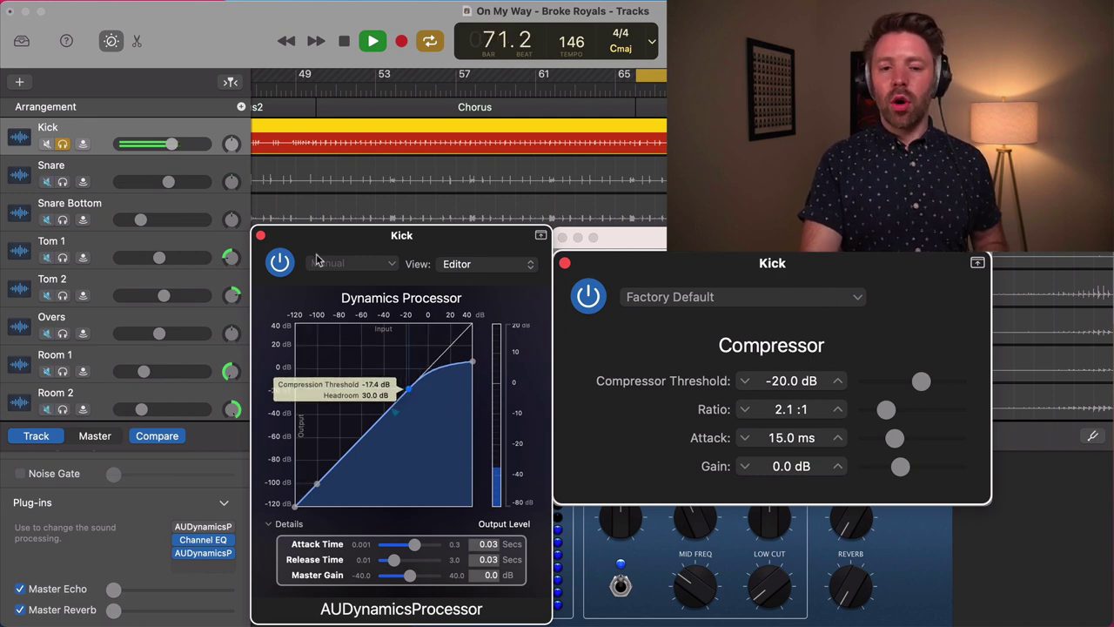
click(343, 42)
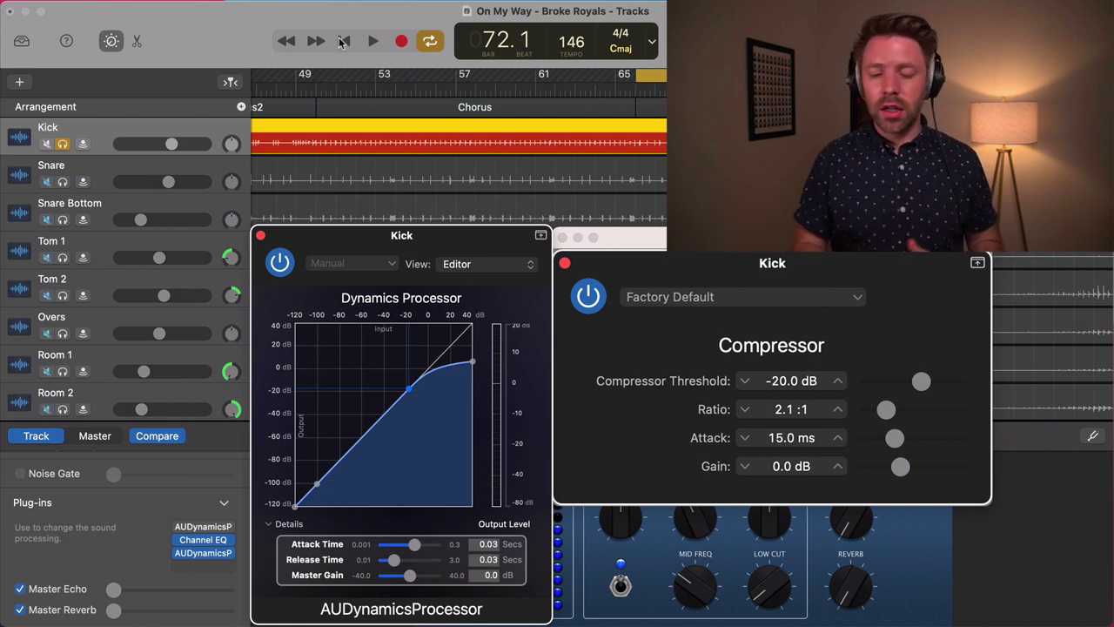
Play the kick loop, lower the compression threshold to -49 dB, and stop playback.
click(372, 41)
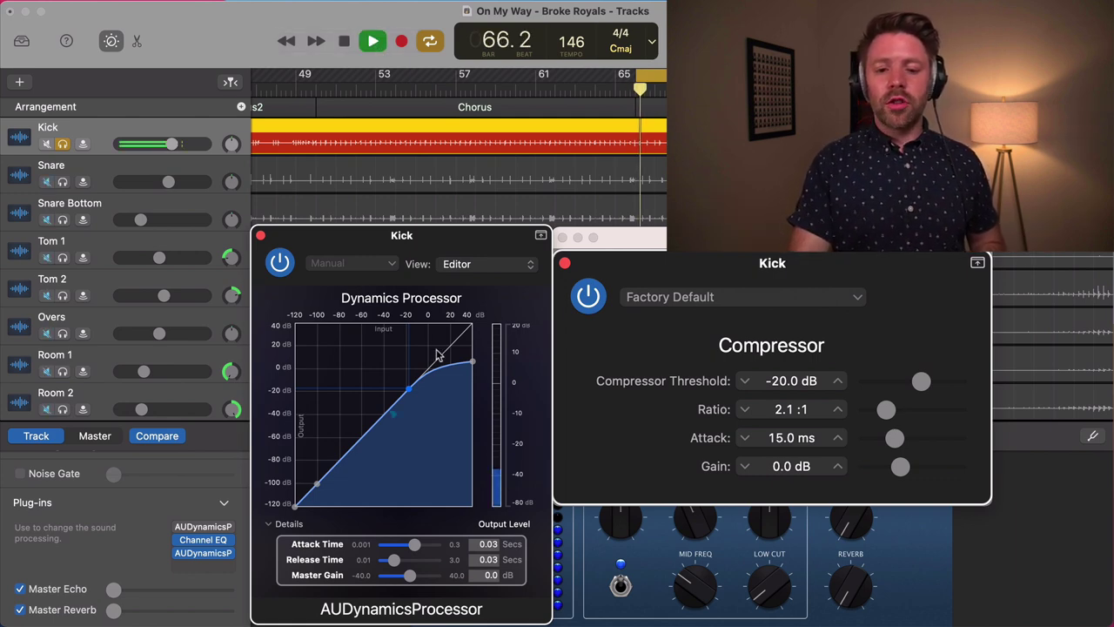
drag(414, 396, 373, 440)
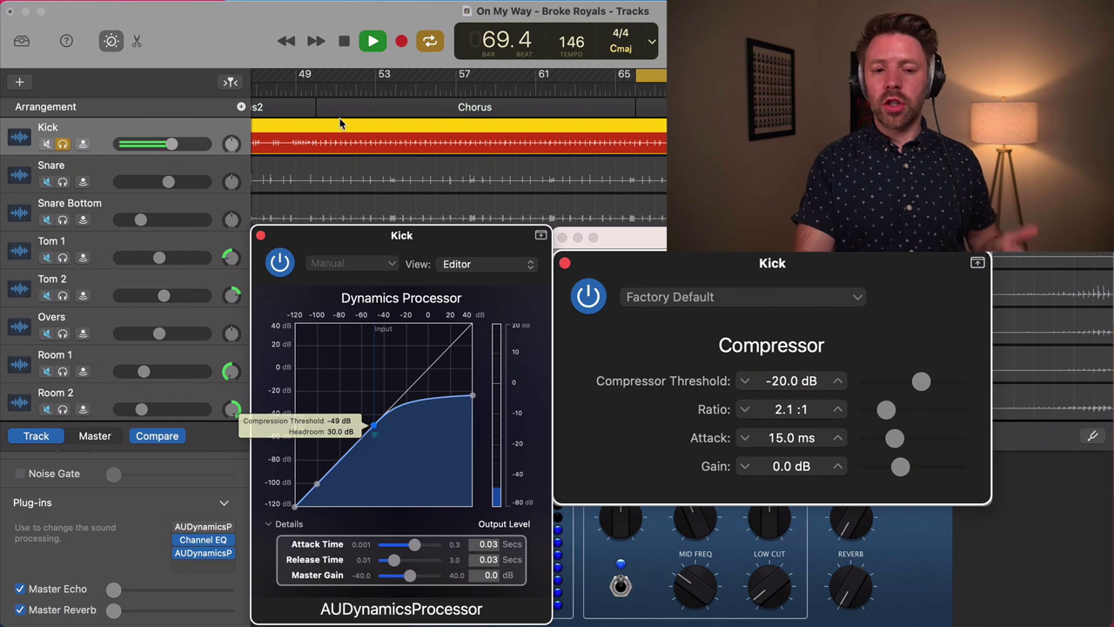
click(339, 48)
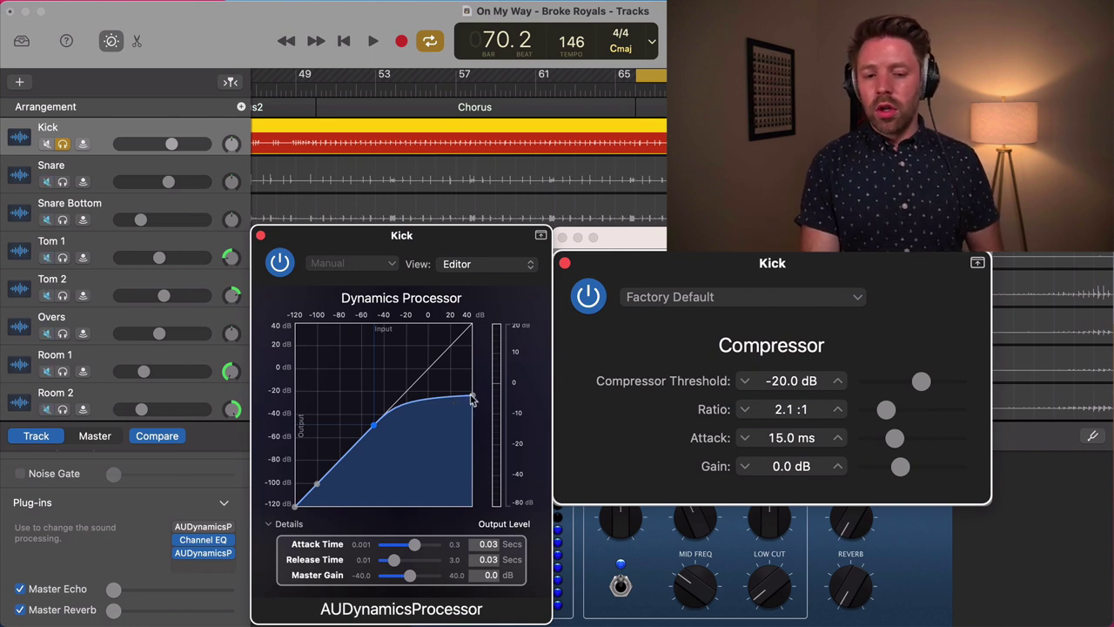
Compare headroom settings of 40.0 dB and 0.1 dB on the kick's dynamics curve, leaving it at 0.1 dB.
mouse_move(472, 392)
drag(475, 393, 474, 356)
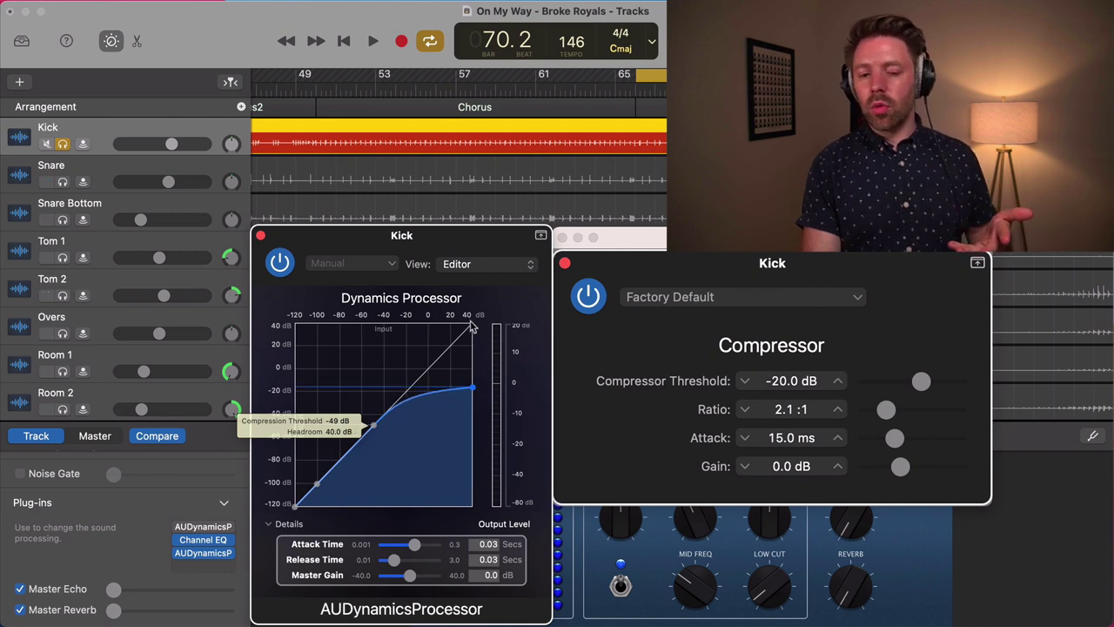
drag(471, 328, 447, 515)
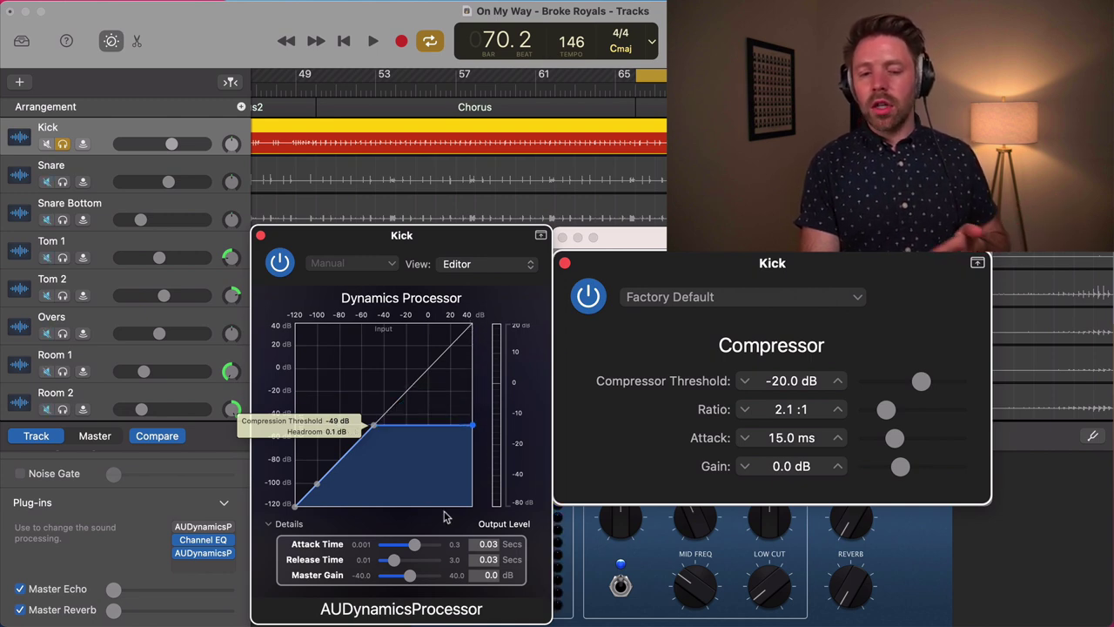
drag(472, 426, 477, 374)
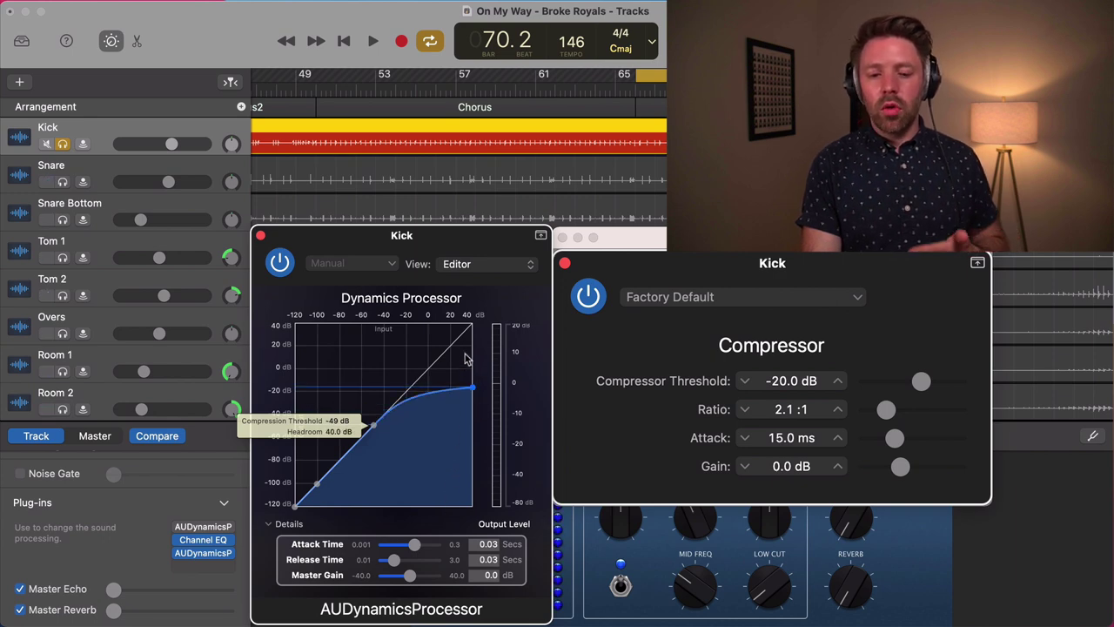
drag(471, 387, 472, 426)
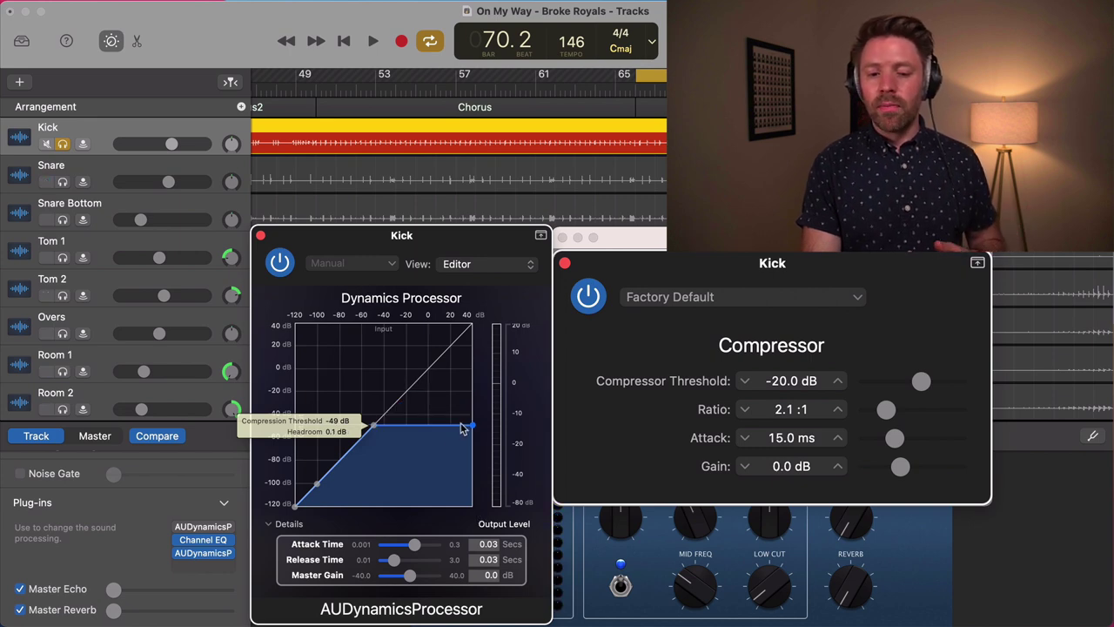
drag(471, 425, 476, 359)
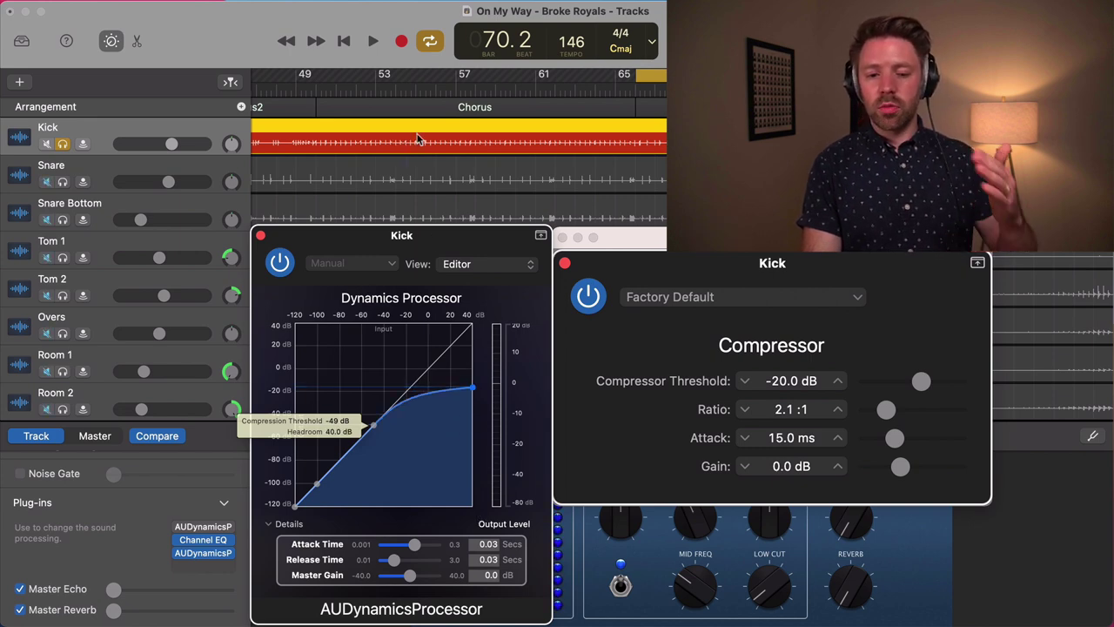
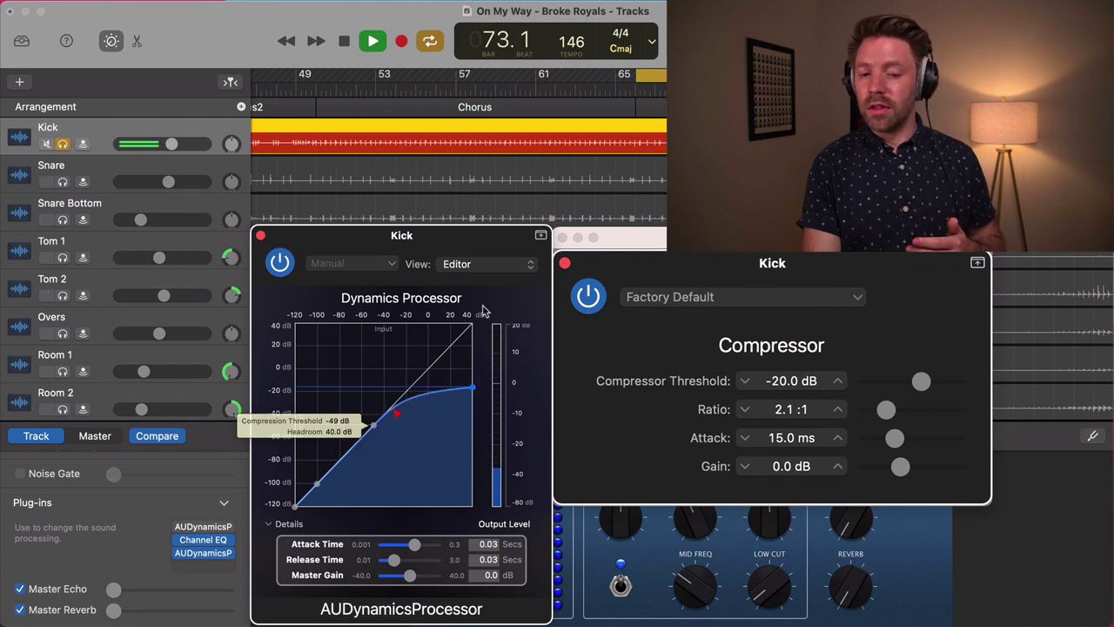
drag(471, 388, 499, 475)
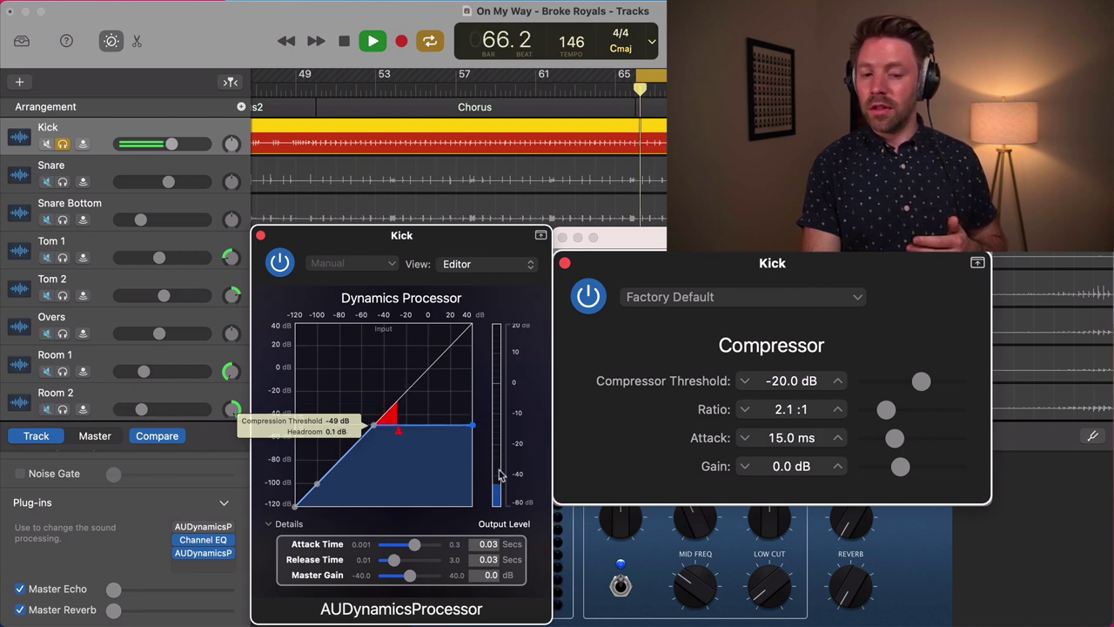
click(345, 41)
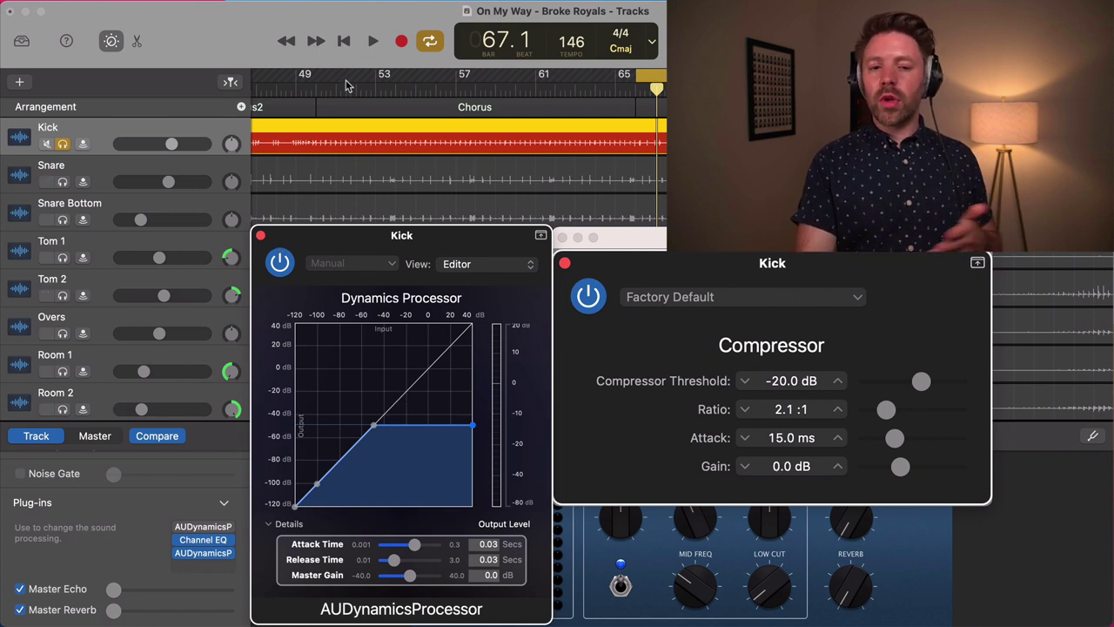
Audition compression thresholds of -34 dB and -47.2 dB during kick playback, keep -47.2 dB, and stop playback.
click(373, 42)
mouse_move(376, 425)
mouse_down()
mouse_move(405, 407)
mouse_move(391, 424)
mouse_up()
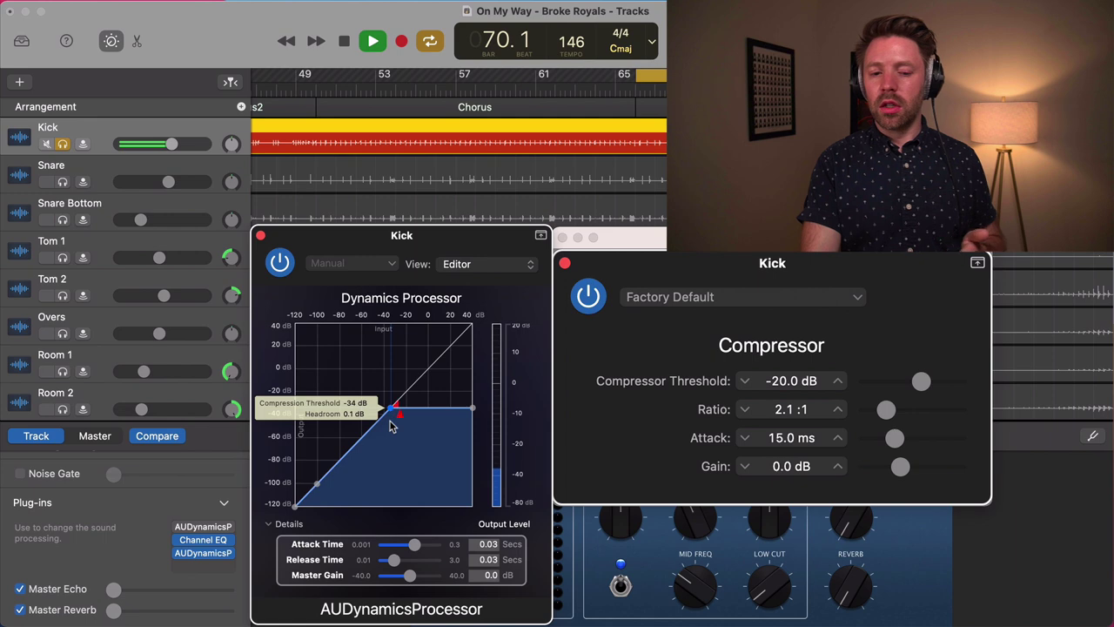
mouse_move(391, 416)
mouse_down()
mouse_move(364, 435)
mouse_move(375, 424)
mouse_up()
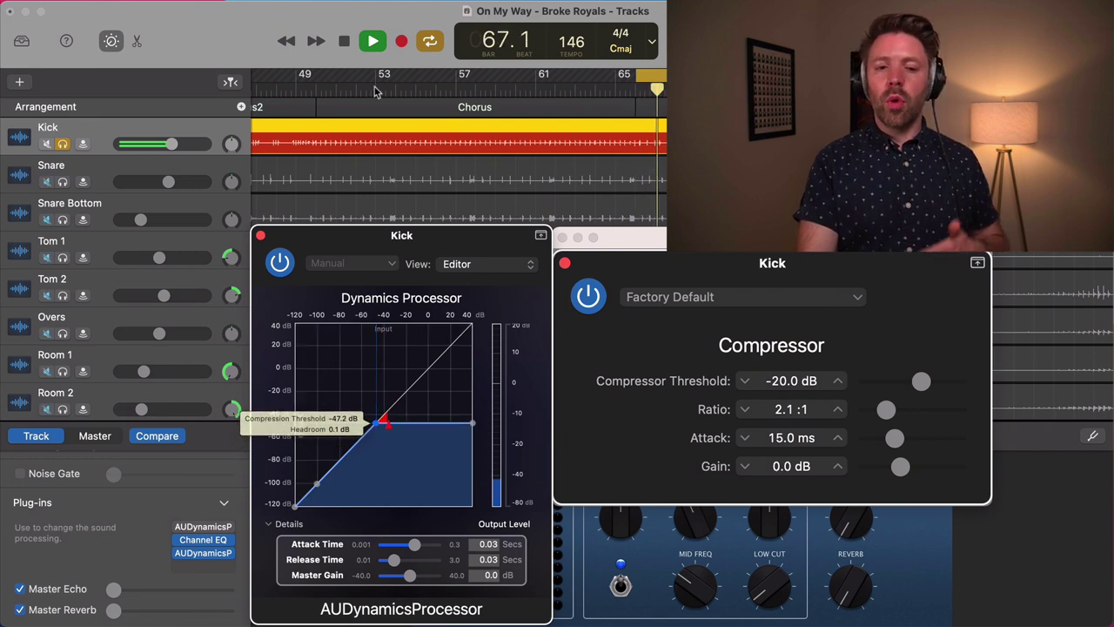
click(345, 43)
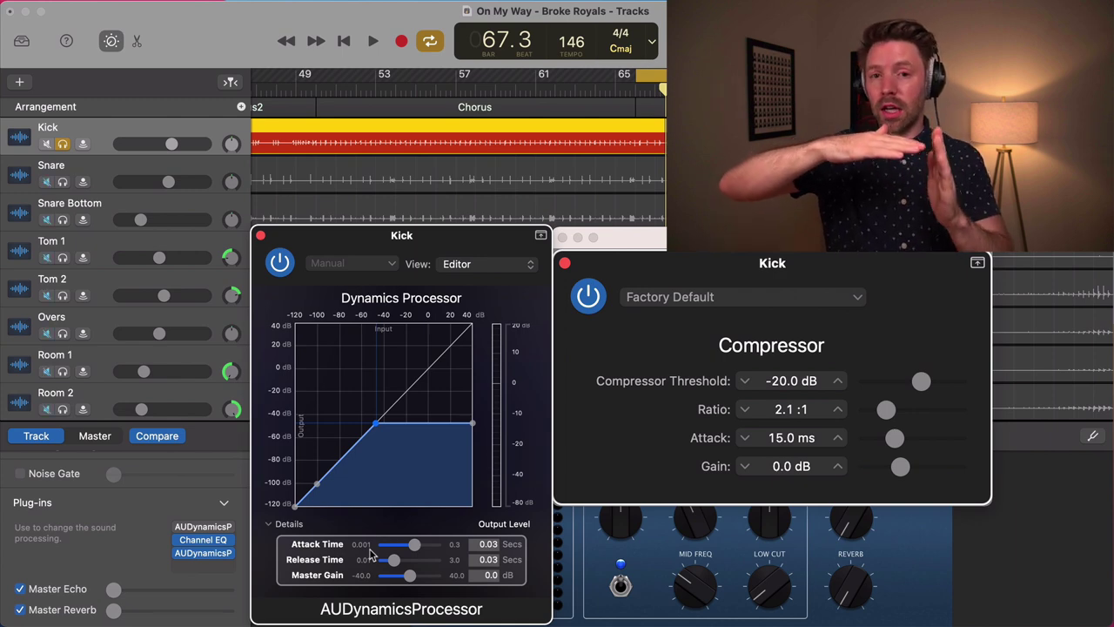
Compare attack times of 0.001 and 0.3 seconds while the kick loop plays, leaving the attack at 0.3 seconds.
drag(415, 544, 337, 546)
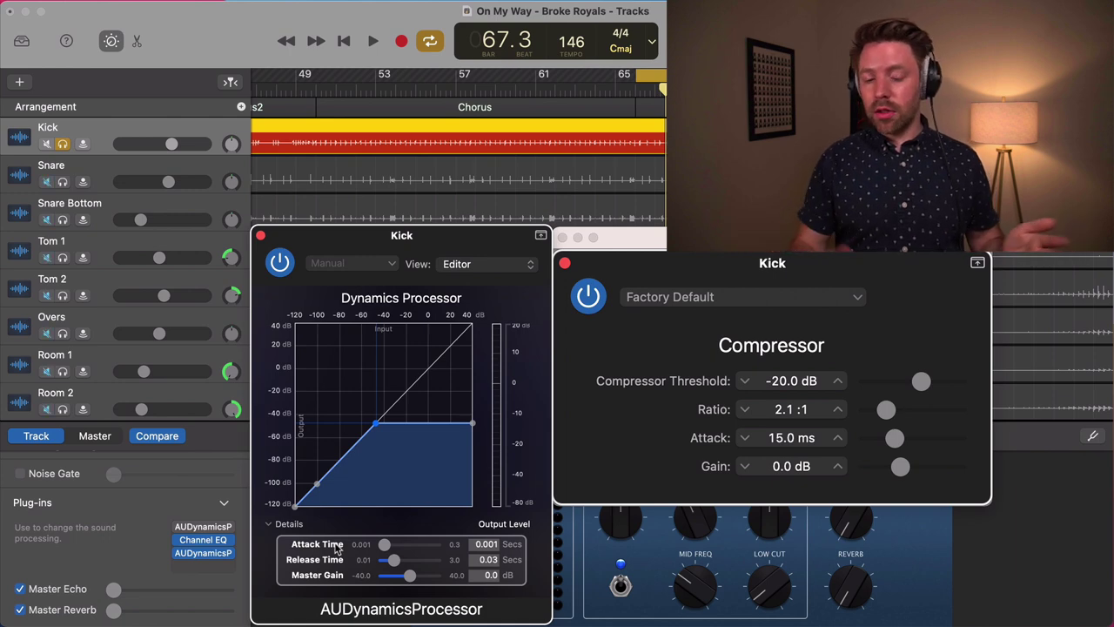
drag(384, 544, 438, 545)
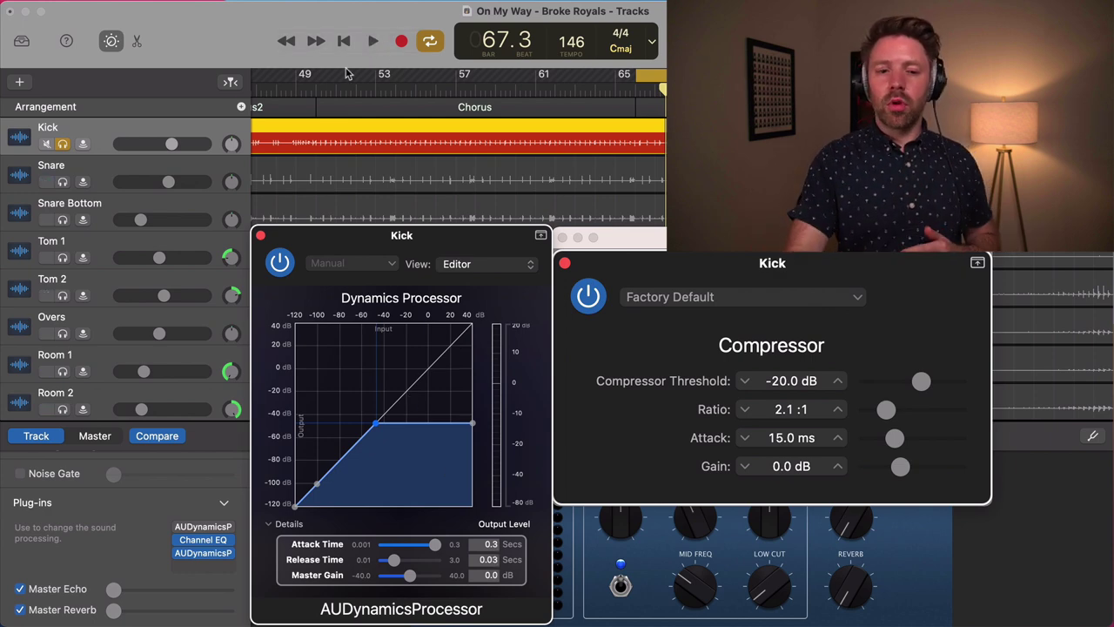
click(373, 42)
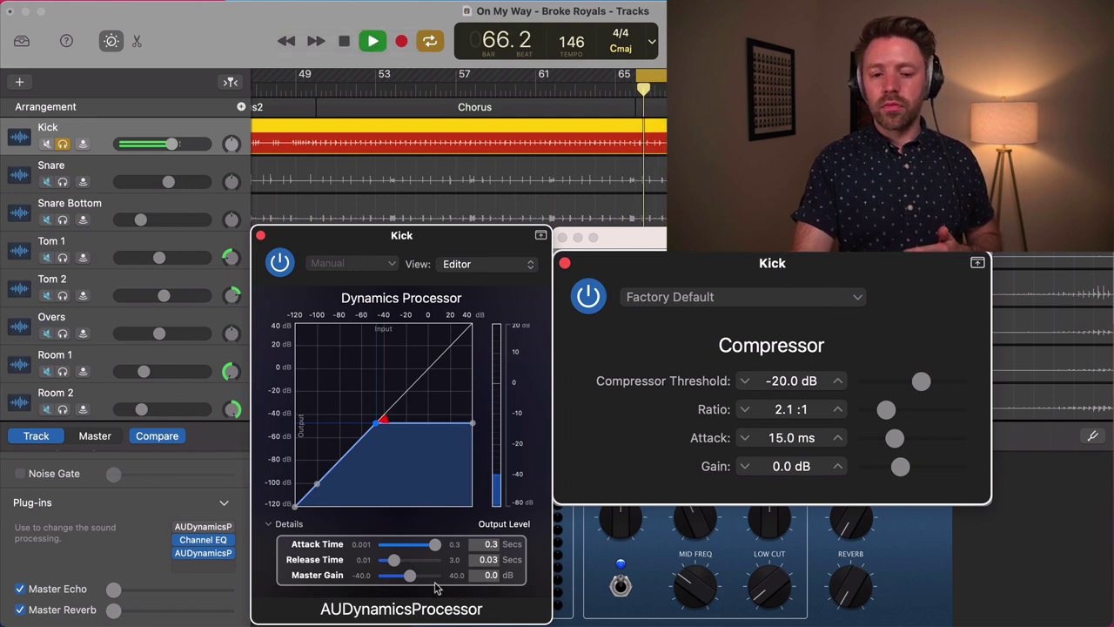
drag(437, 551, 229, 542)
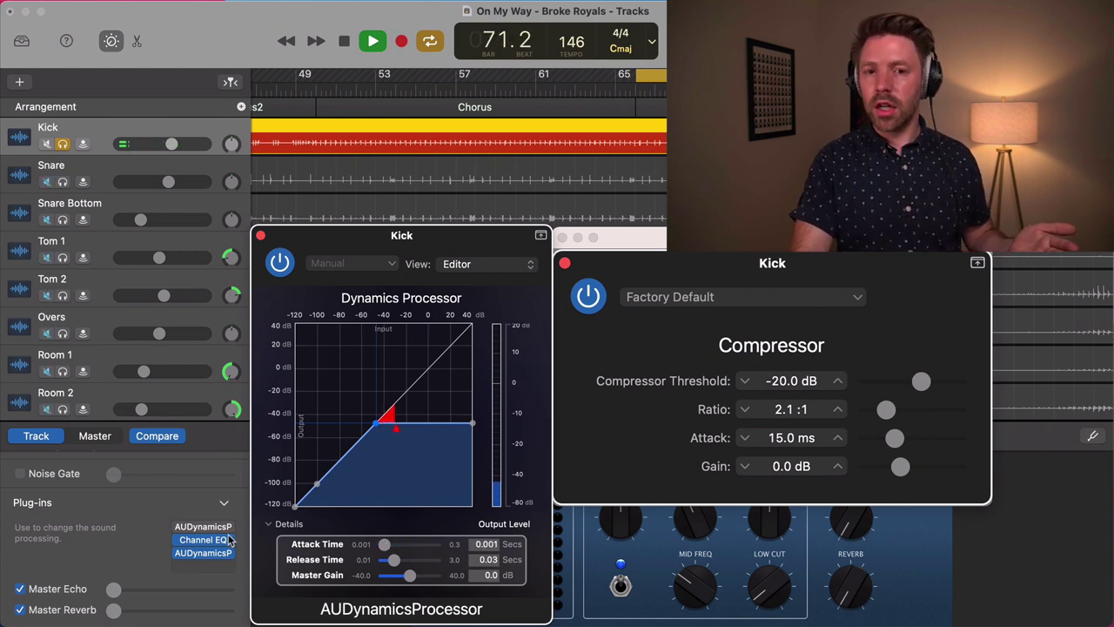
drag(384, 544, 484, 544)
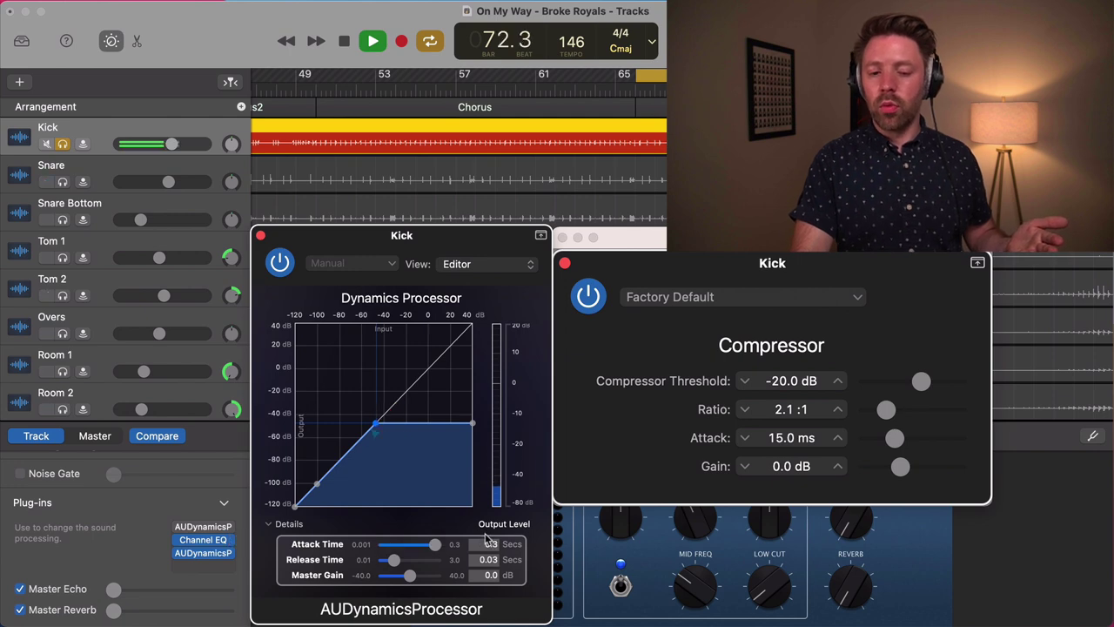
Set the kick compressor's attack time to 0.043 seconds and its headroom to 11.58 dB during playback, and stop playback.
drag(485, 545, 287, 511)
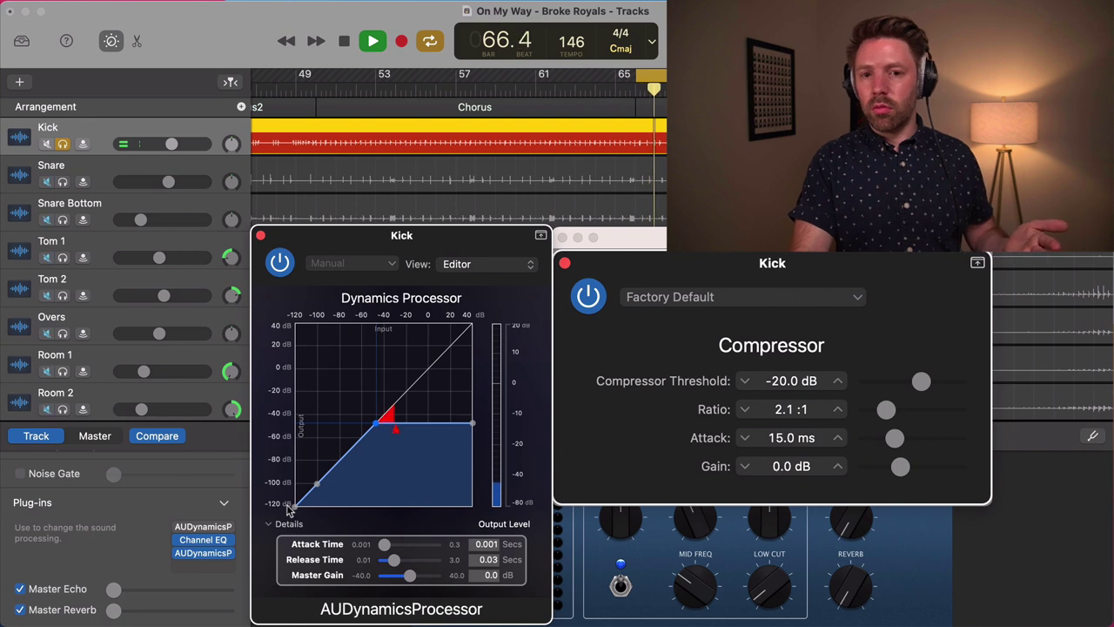
drag(384, 544, 420, 547)
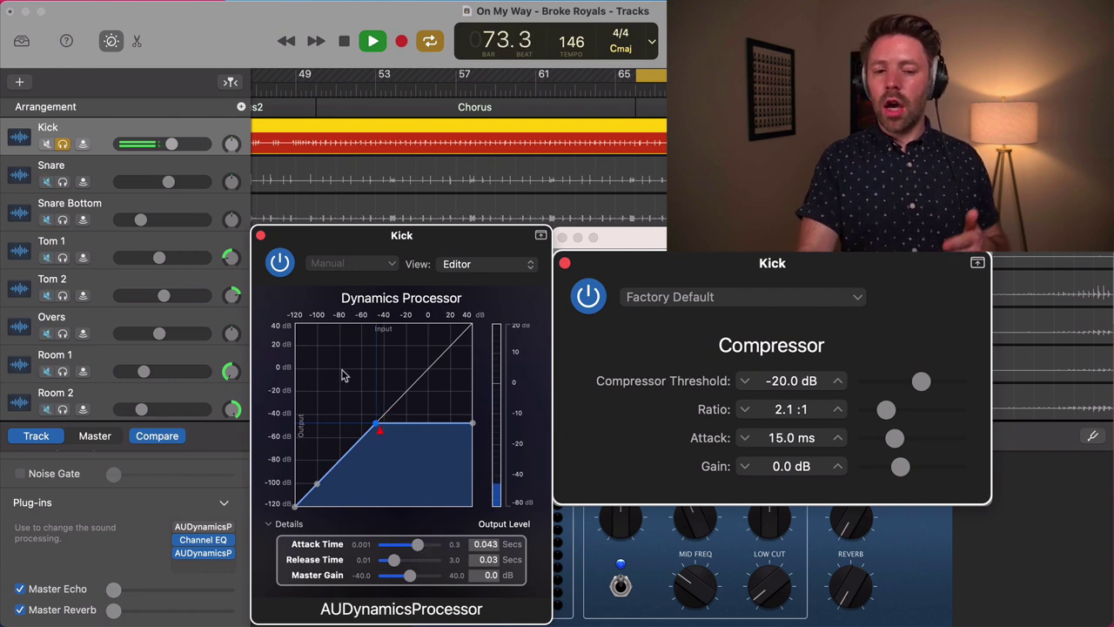
drag(475, 427, 472, 413)
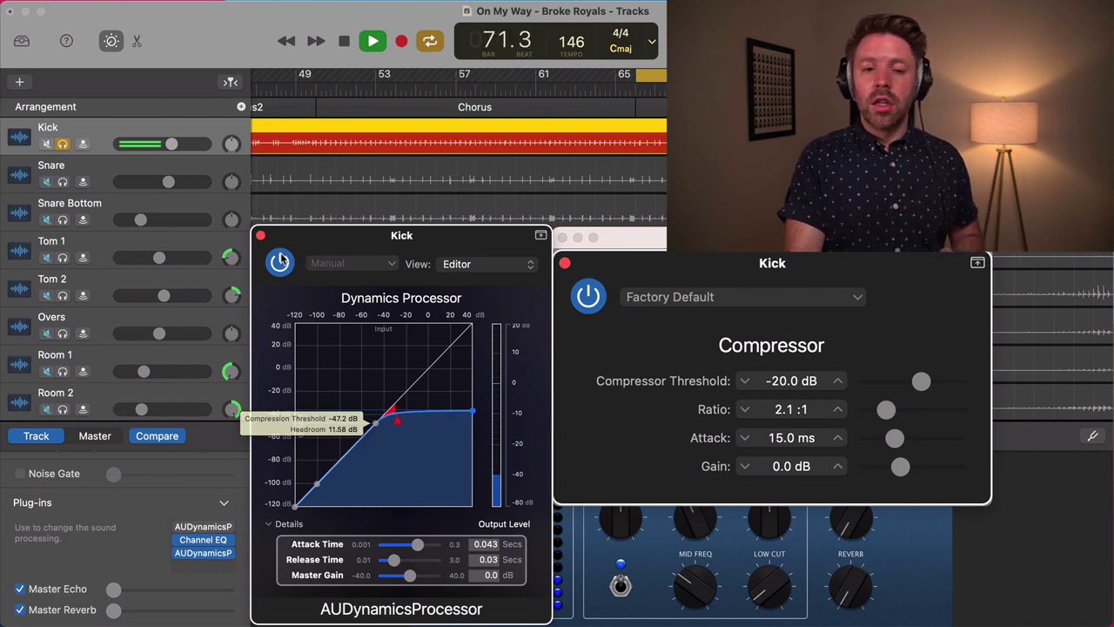
click(345, 46)
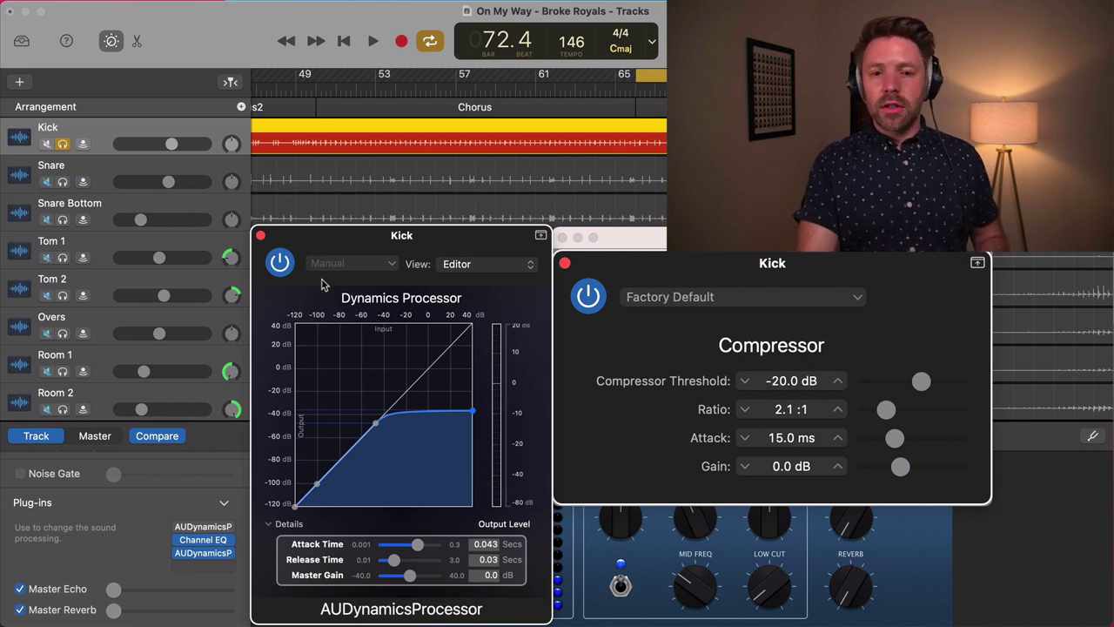
Play the kick loop while comparing the compressor enabled and bypassed, and stop playback with it bypassed.
key(space)
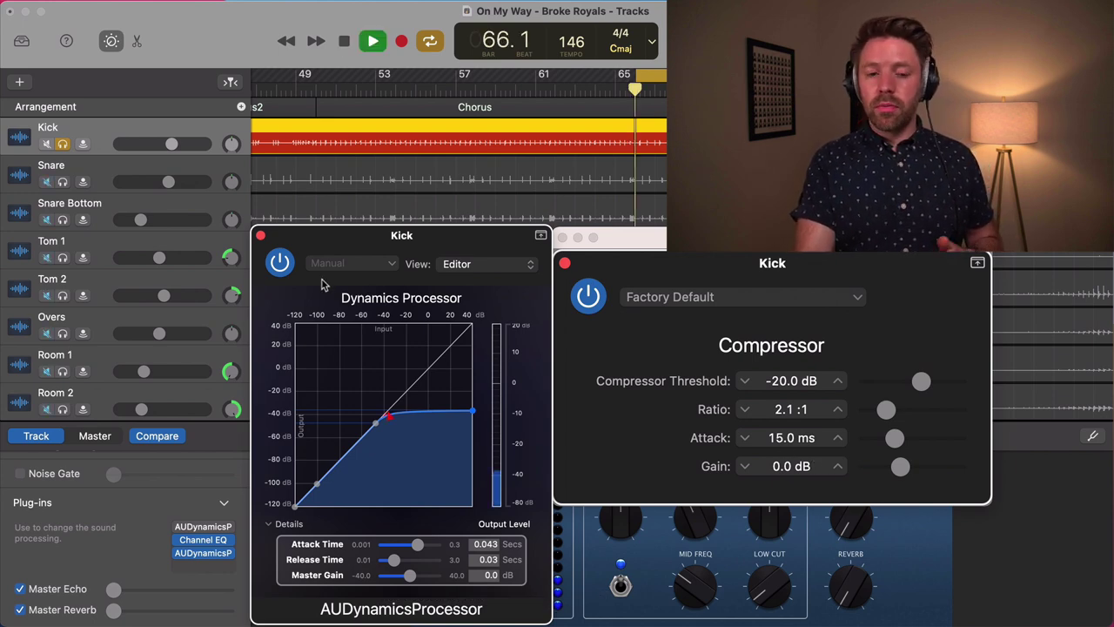
click(279, 263)
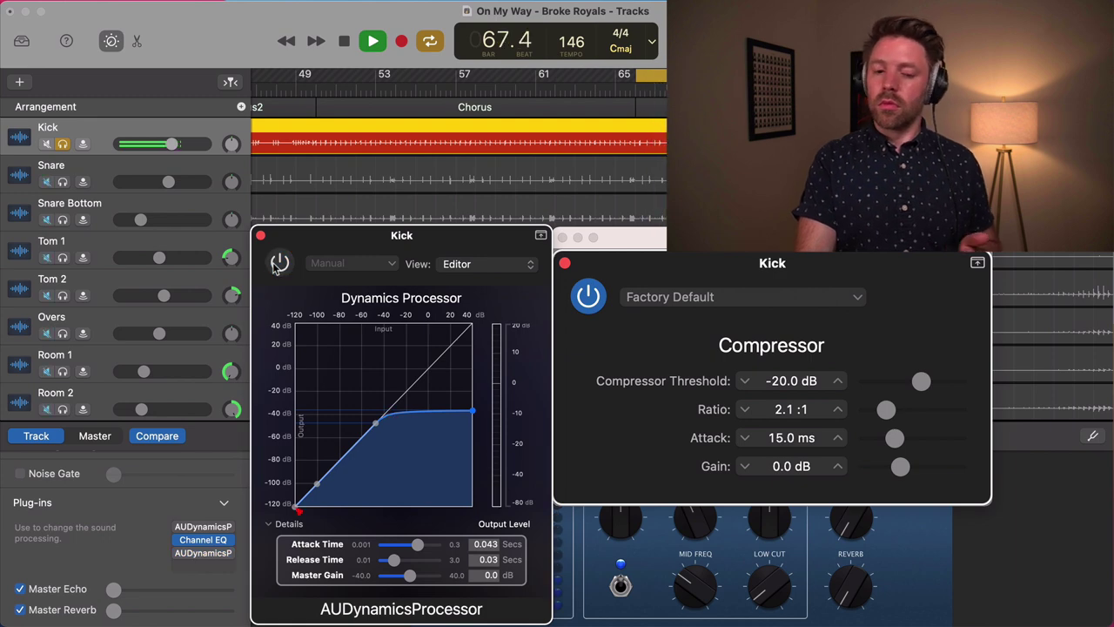
click(279, 263)
click(279, 263)
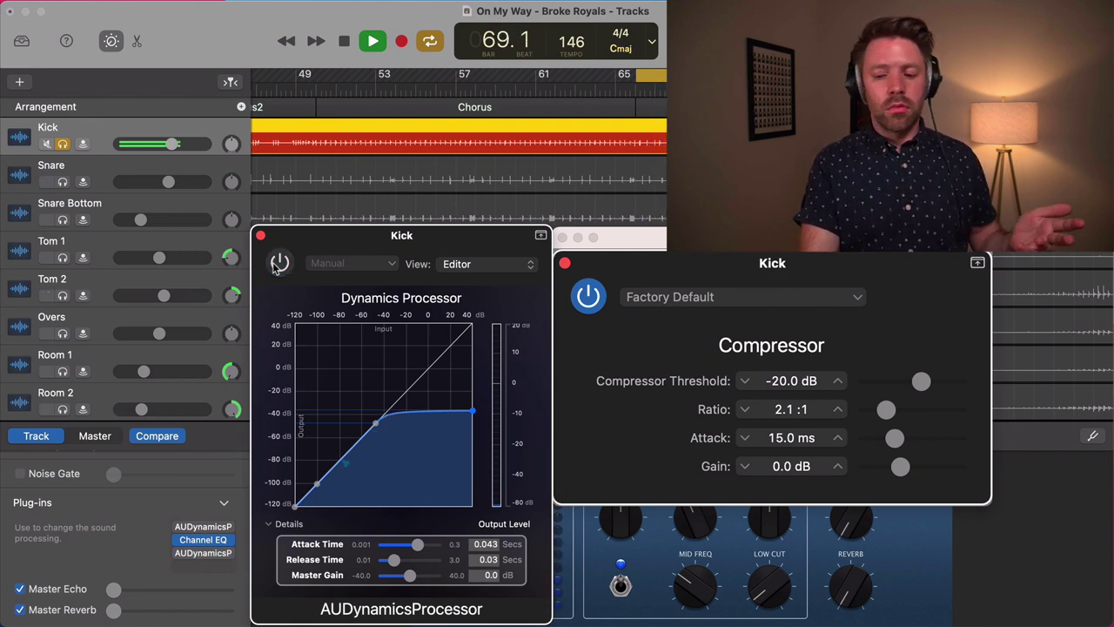
key(space)
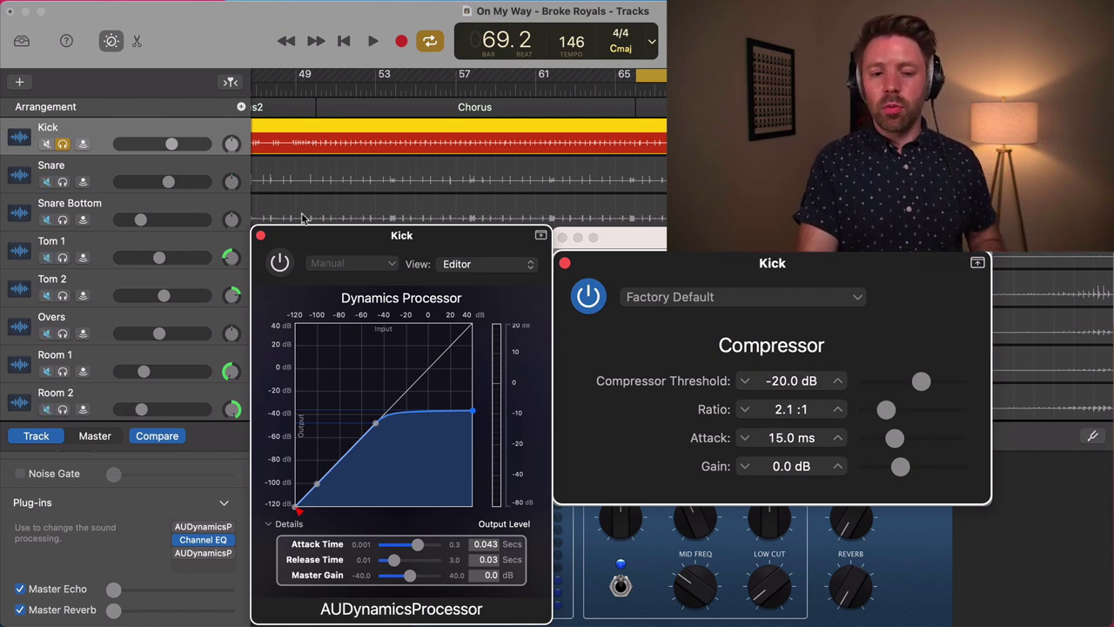
Play the kick loop from bypassed to compressed, leave the compressor enabled, and set its master gain to 7.19 dB.
click(280, 263)
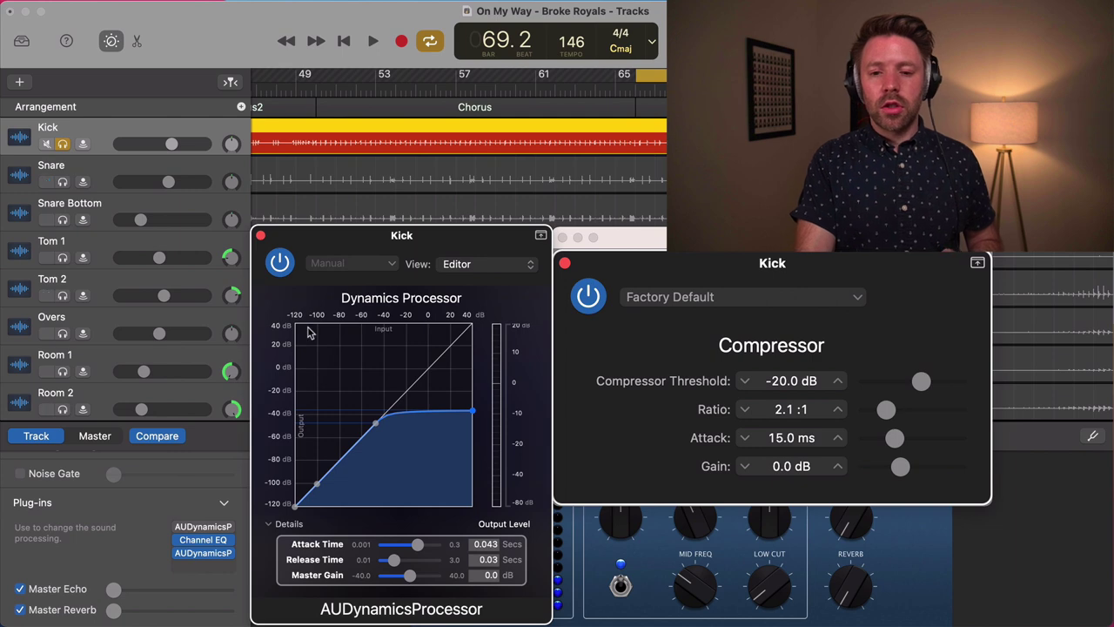
click(280, 262)
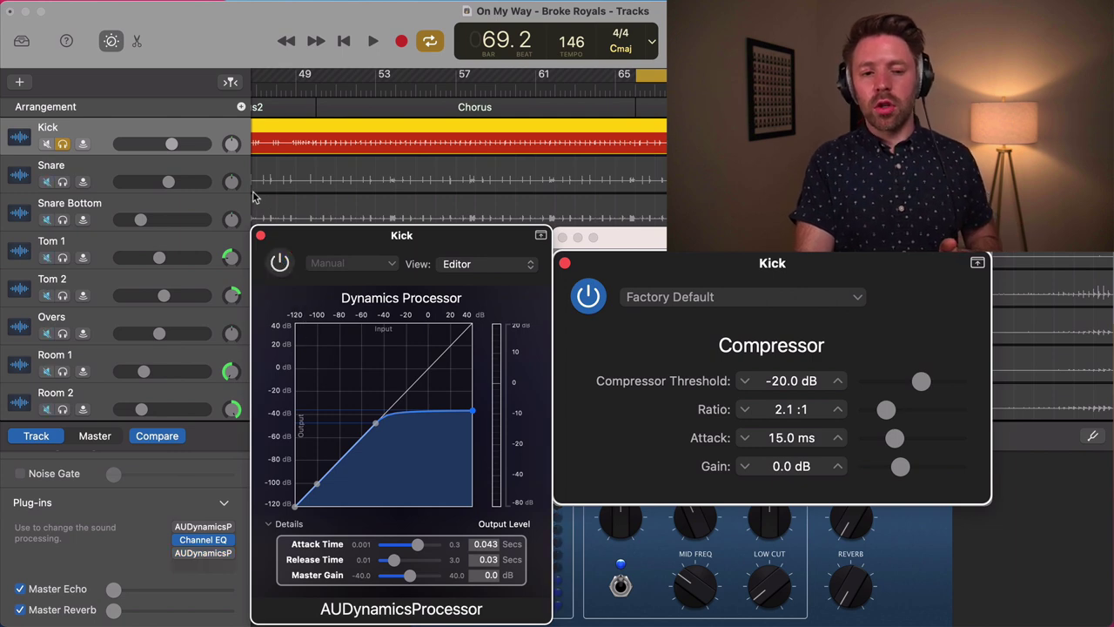
key(space)
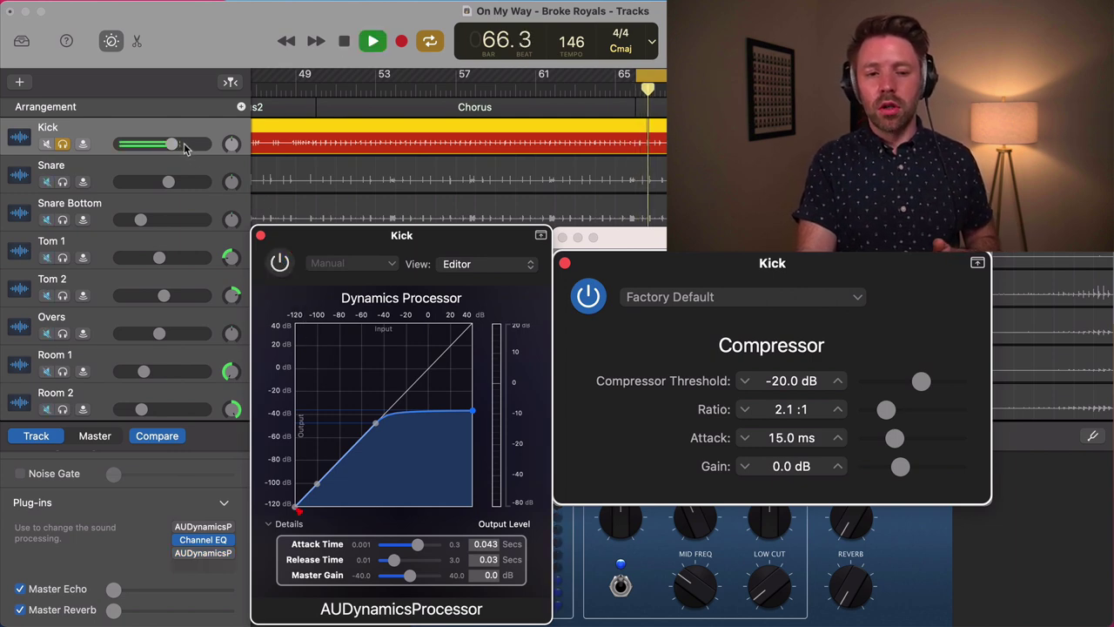
click(280, 262)
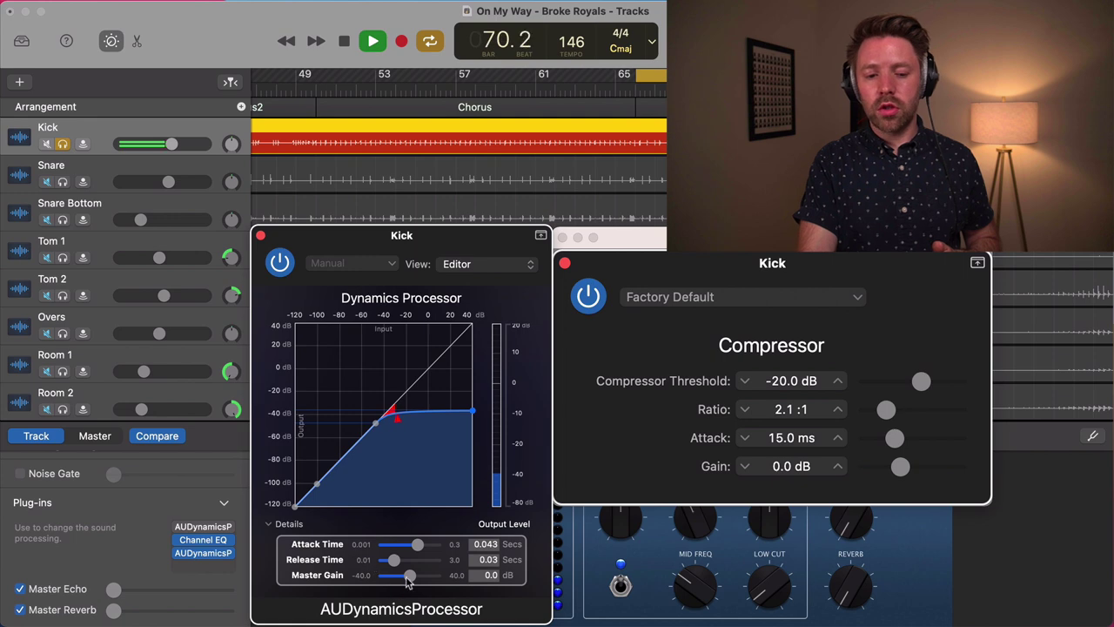
drag(414, 577, 416, 580)
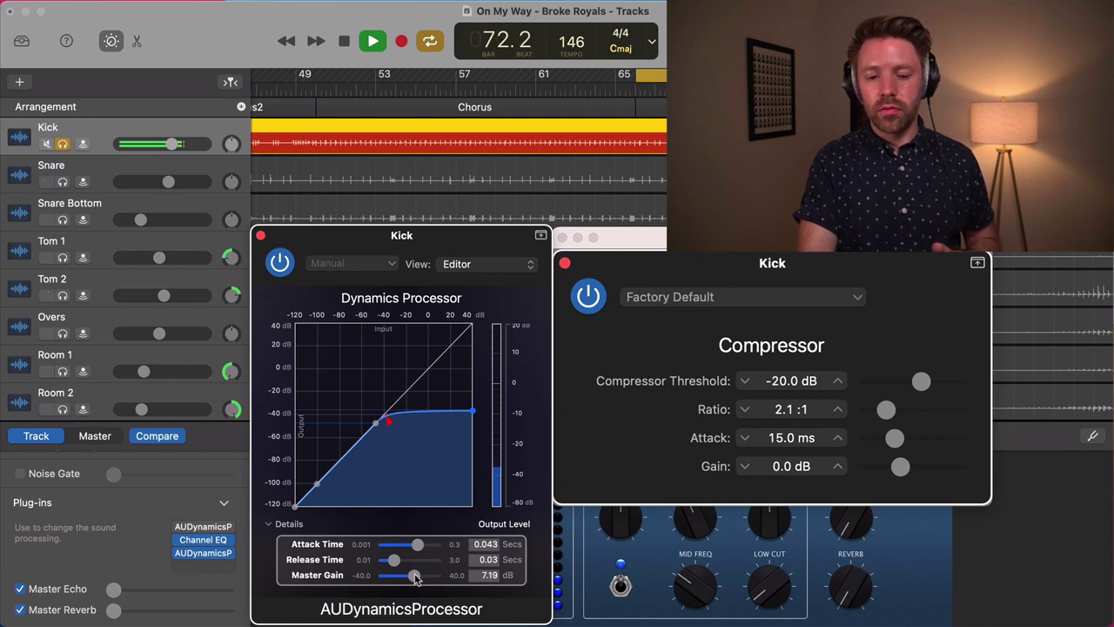
Compare the gain-compensated kick compression against the bypassed sound, leave it enabled, and stop playback.
click(279, 263)
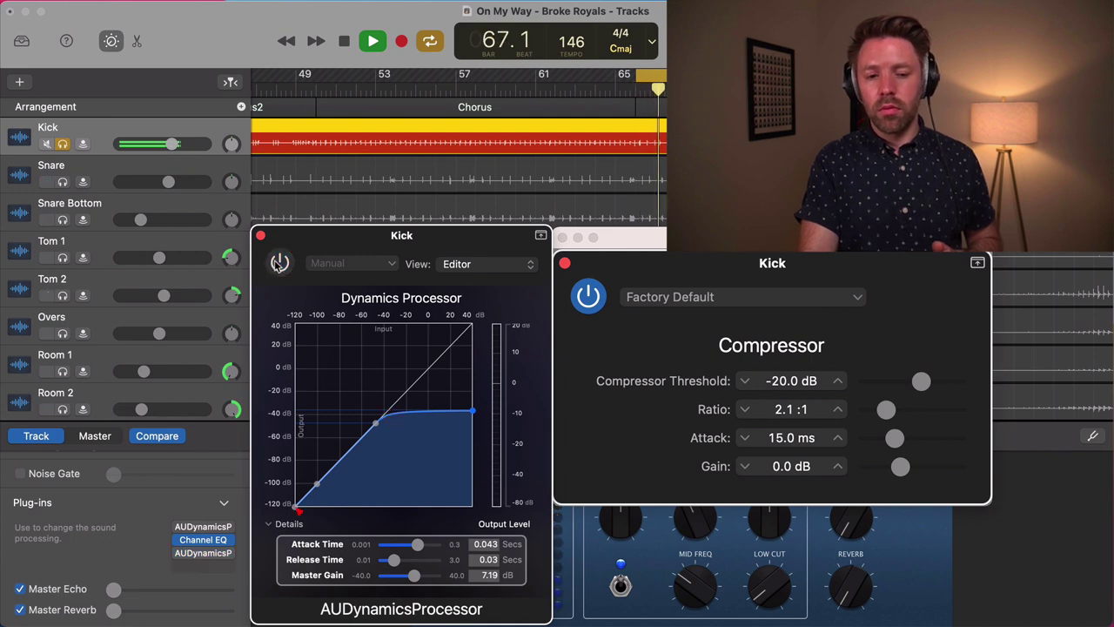
click(279, 263)
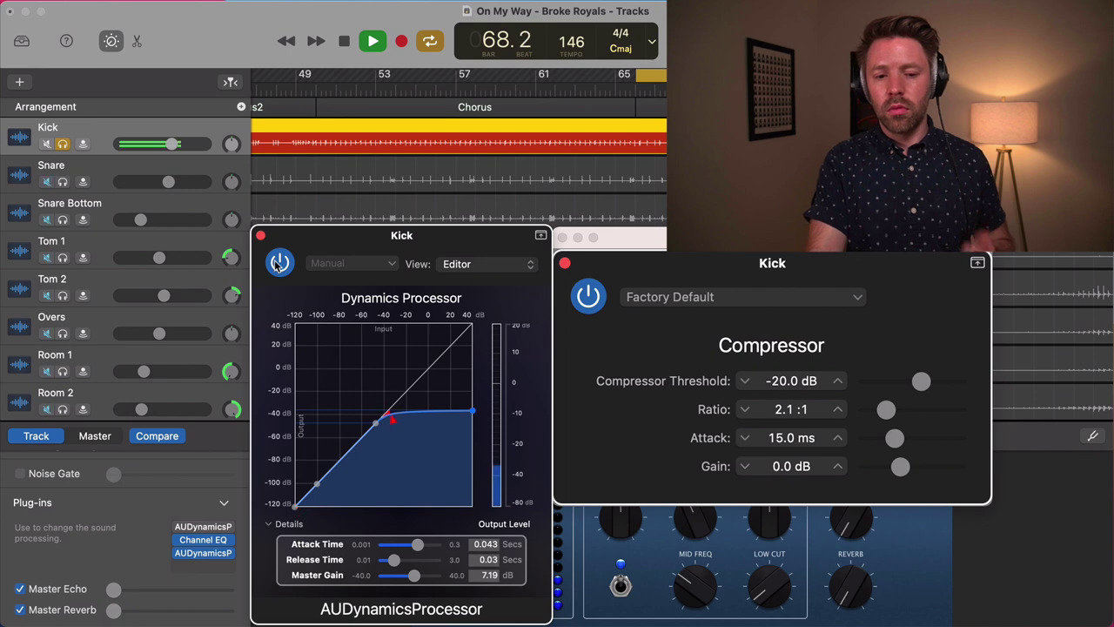
key(space)
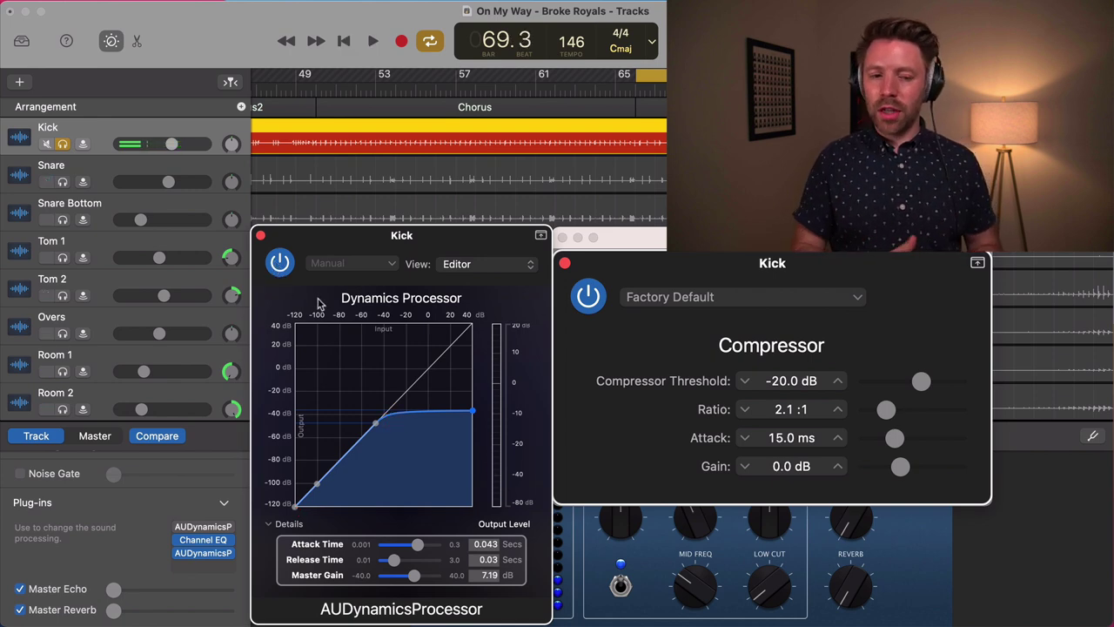
Unsolo the Kick track, compare its compressor bypassed and enabled within the full mix, and stop playback.
click(62, 144)
key(space)
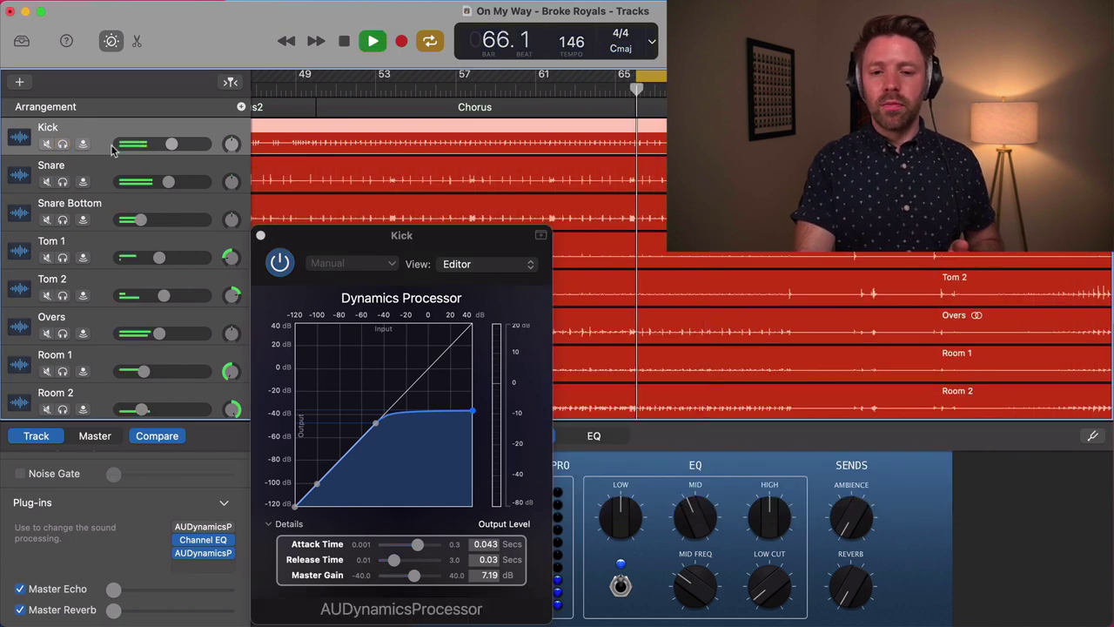
click(283, 266)
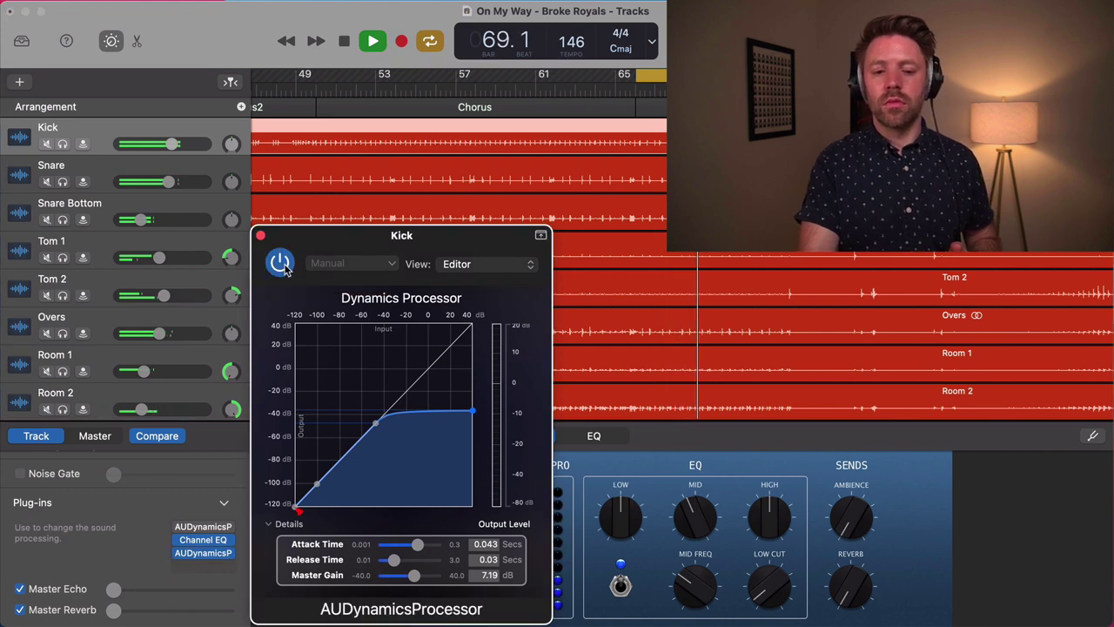
key(space)
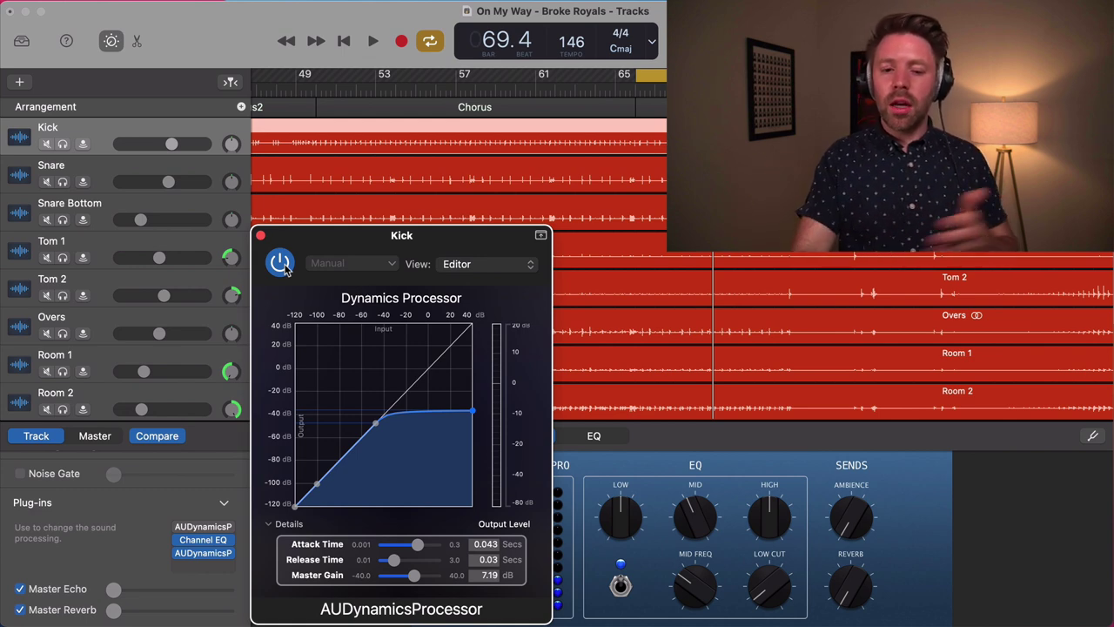
Solo the Kick track, audition release times of 3.0 and 0.01 seconds, and set the release to 0.084 seconds.
click(62, 144)
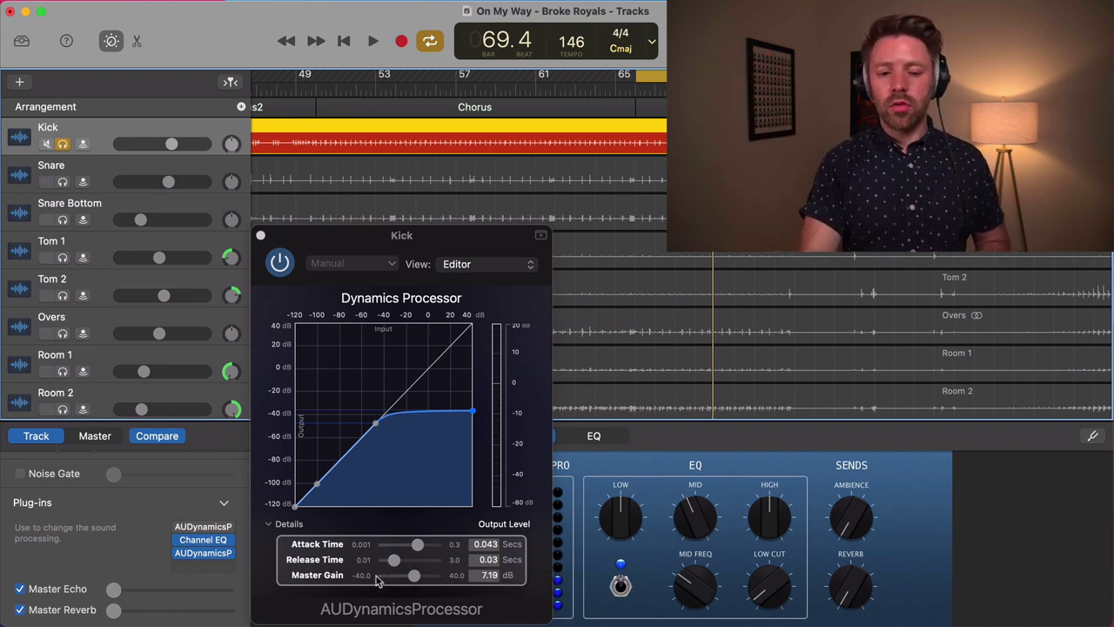
drag(396, 562, 439, 564)
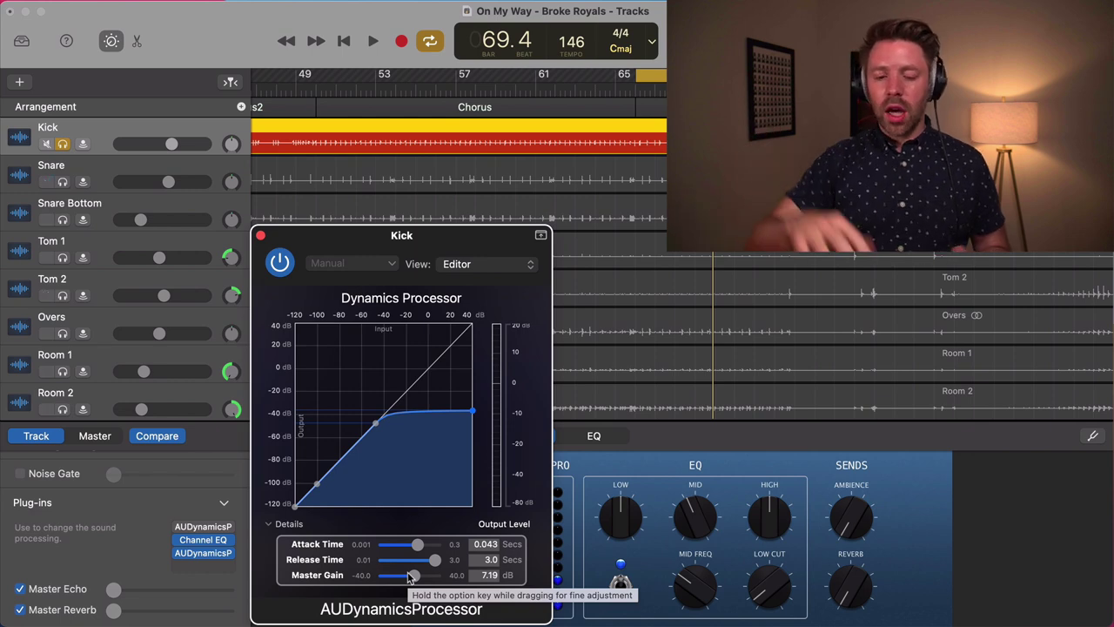
key(space)
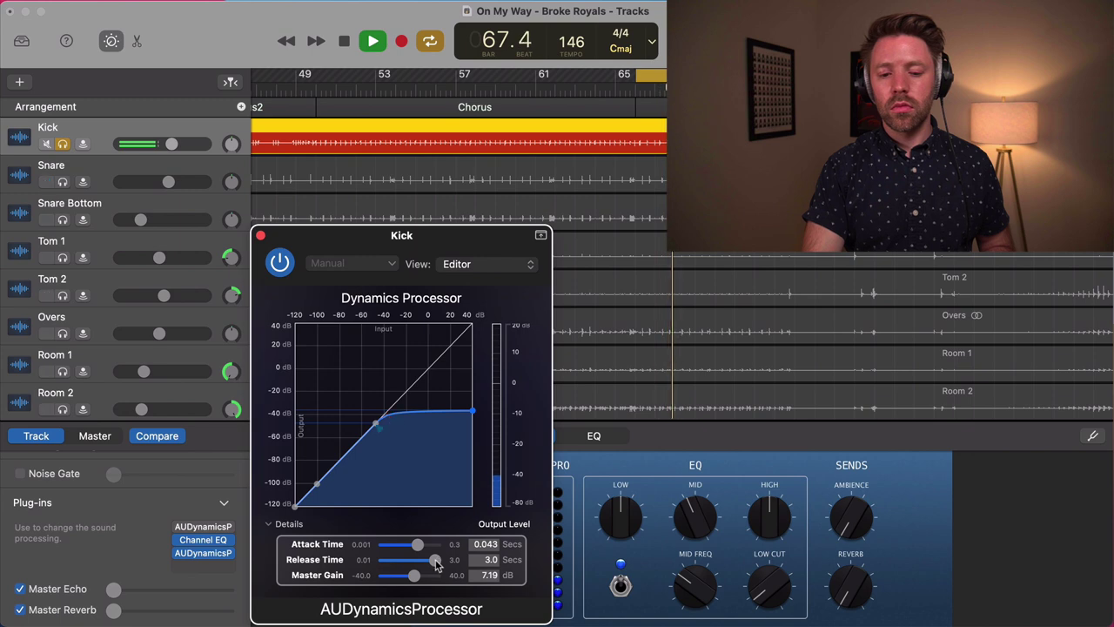
drag(435, 560, 311, 564)
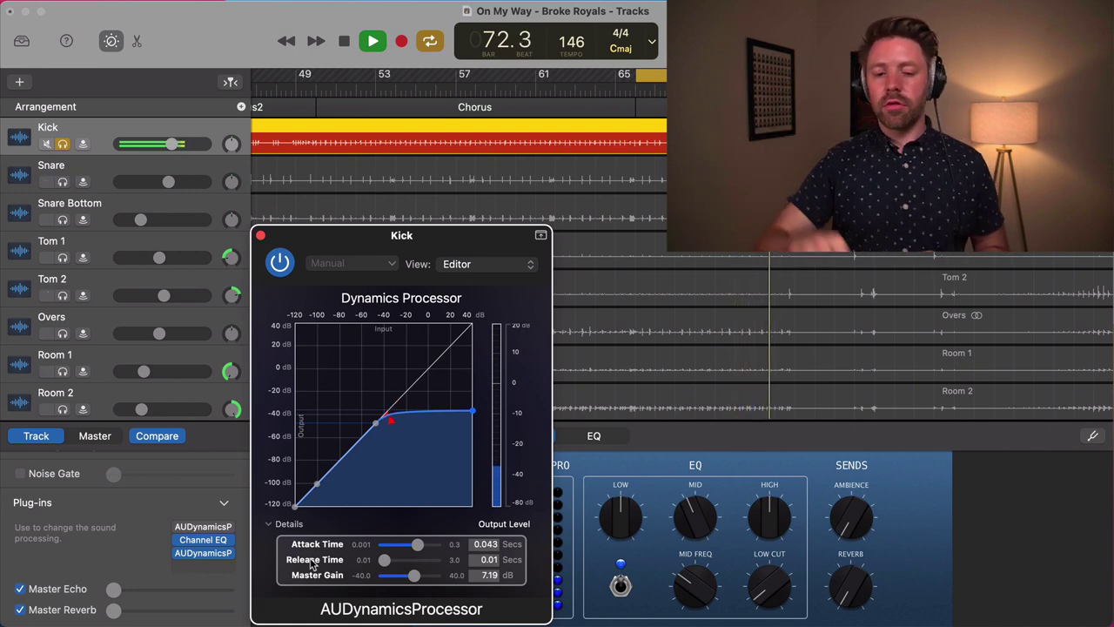
drag(384, 561, 404, 561)
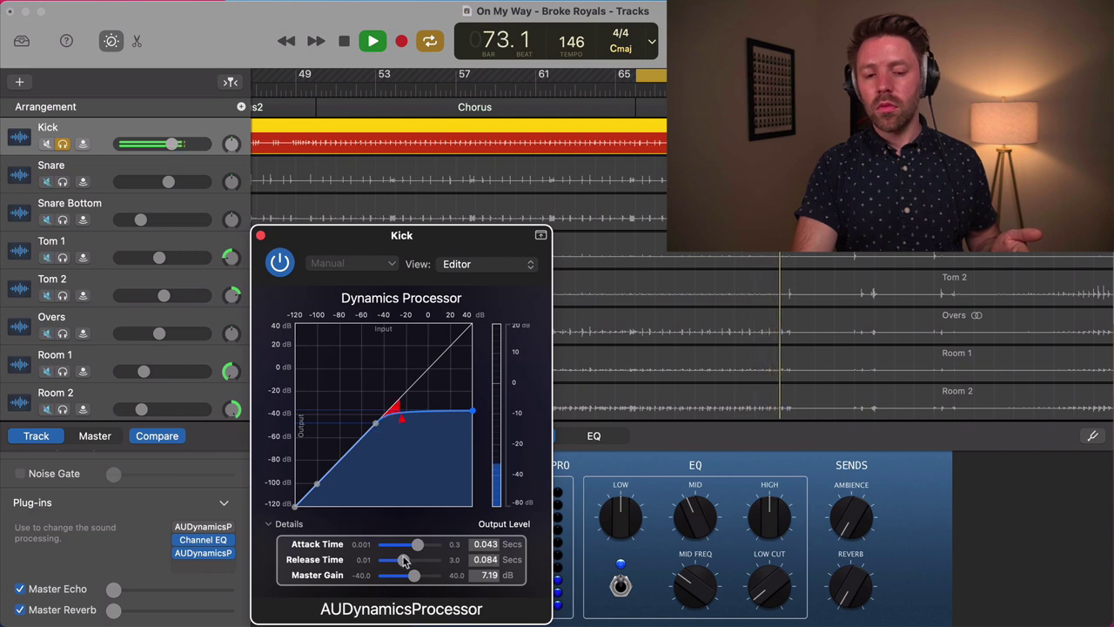
Compare the kick with the compressor bypassed and enabled at the new release time, leave it enabled, and stop playback.
click(279, 263)
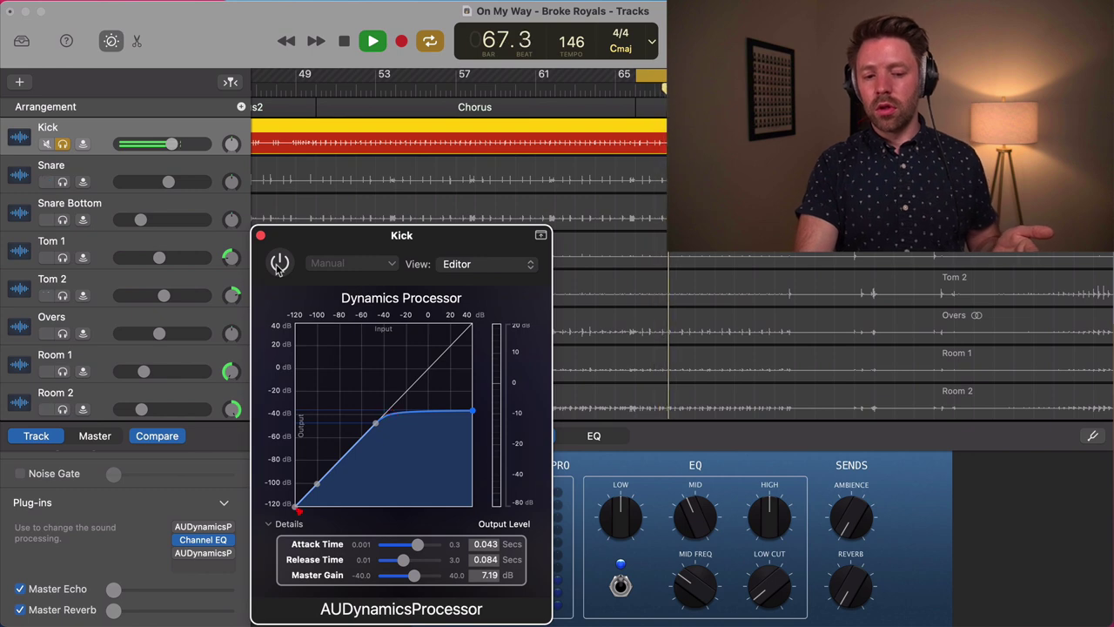
click(278, 263)
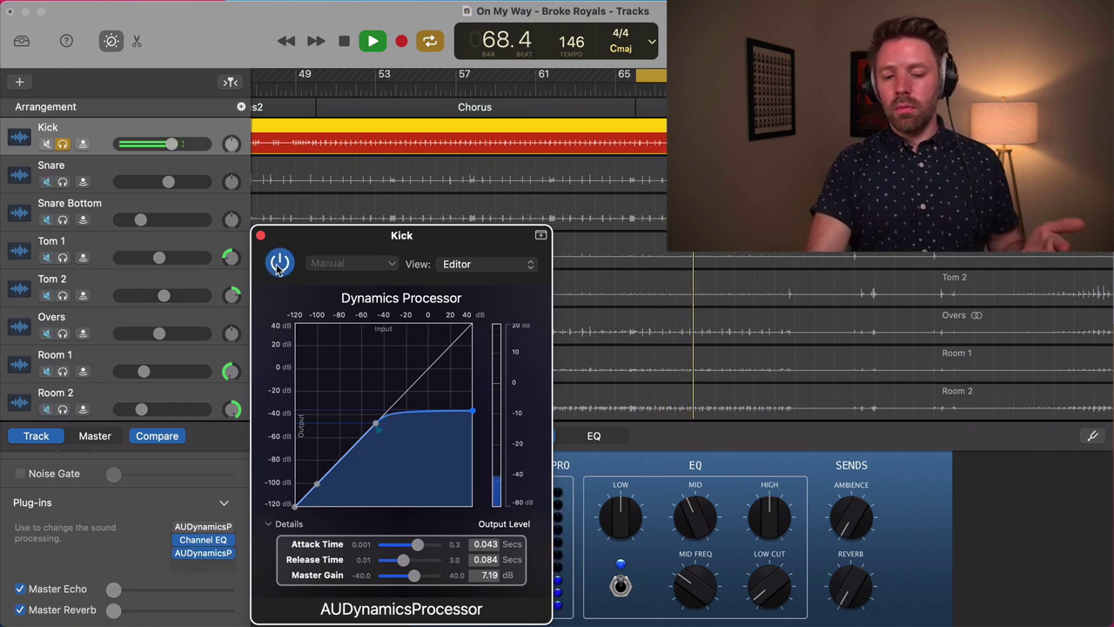
key(space)
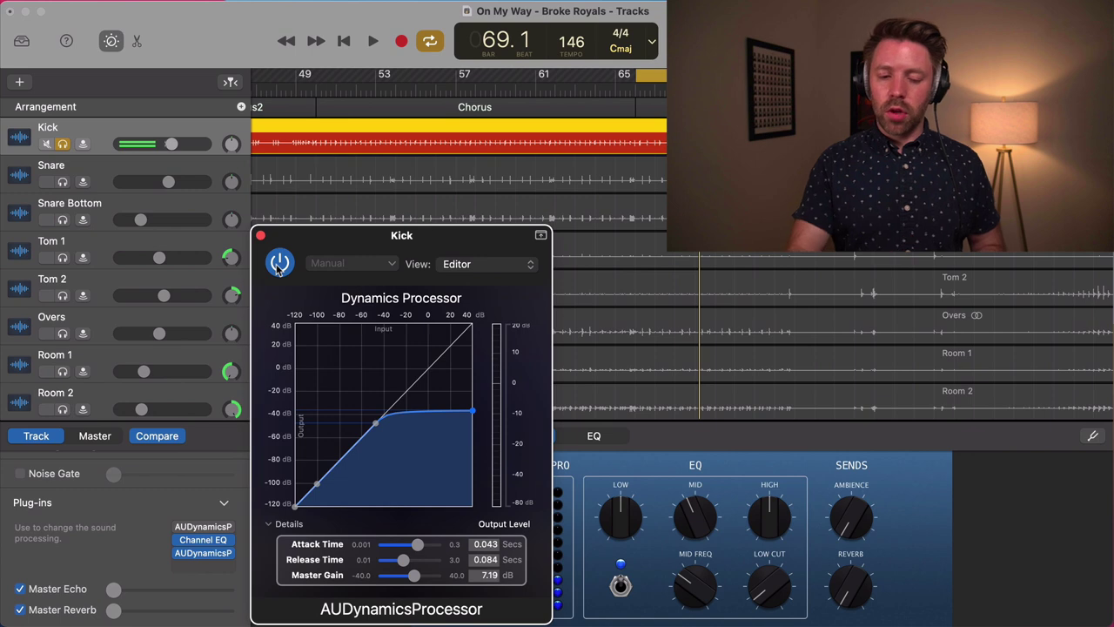
Enable the Kick track's first AUDynamicsProcessor, compare the loop with it bypassed and active, leave it on, and stop playback.
click(205, 527)
click(280, 263)
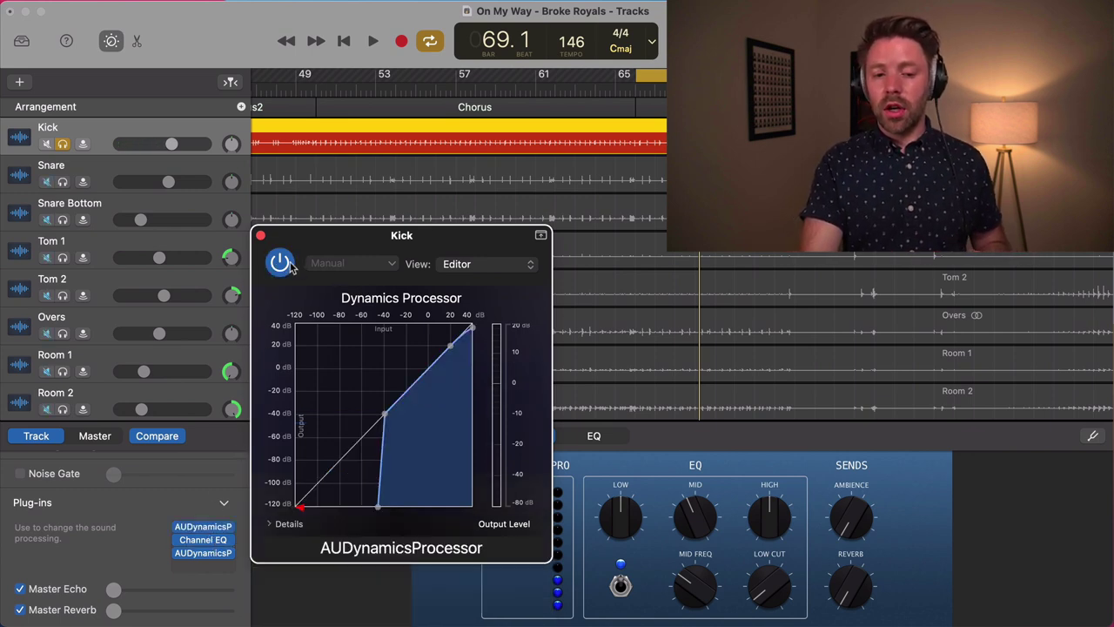
key(space)
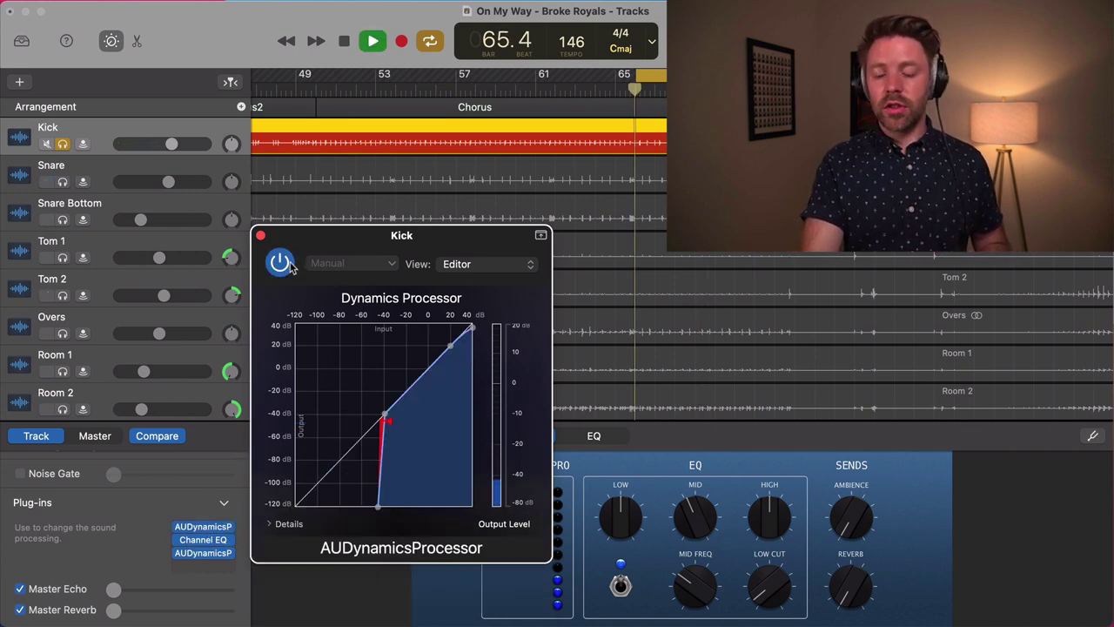
click(180, 553)
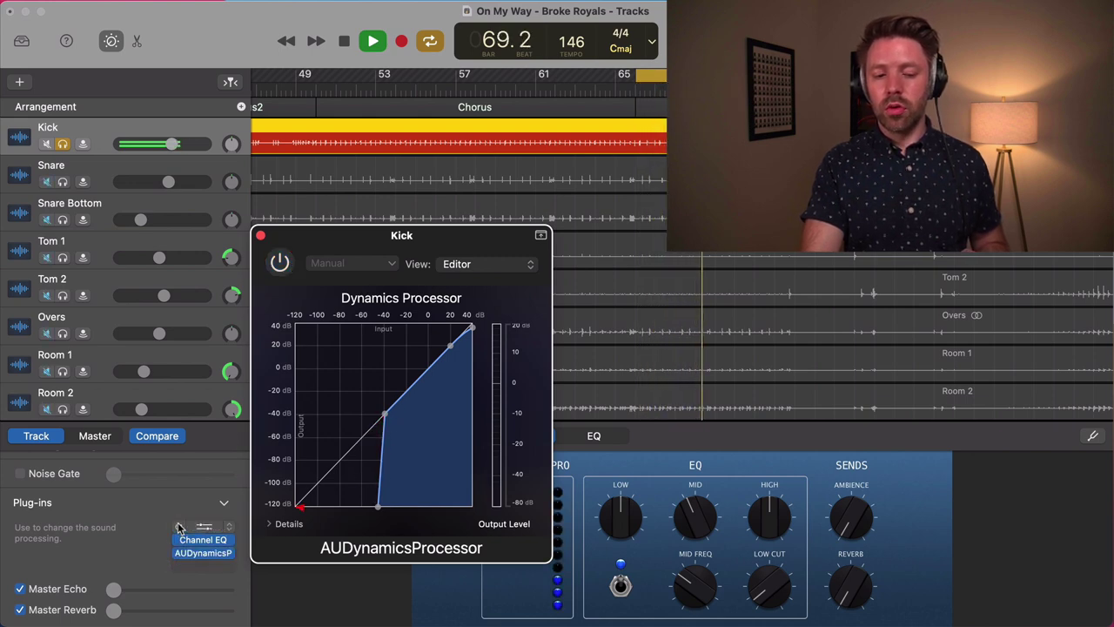
click(178, 527)
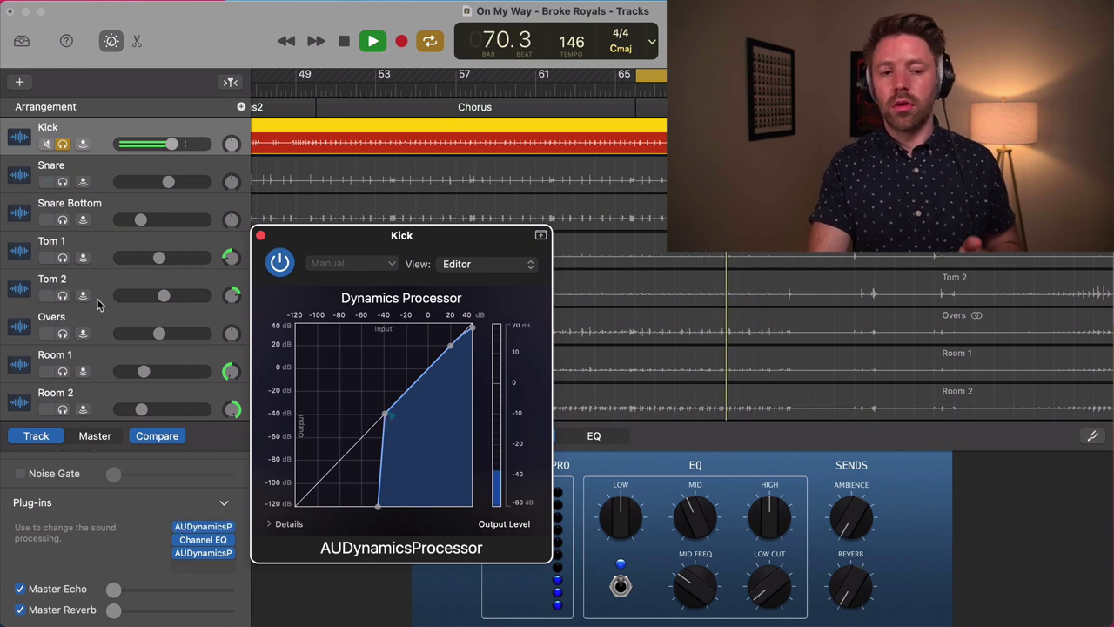
key(space)
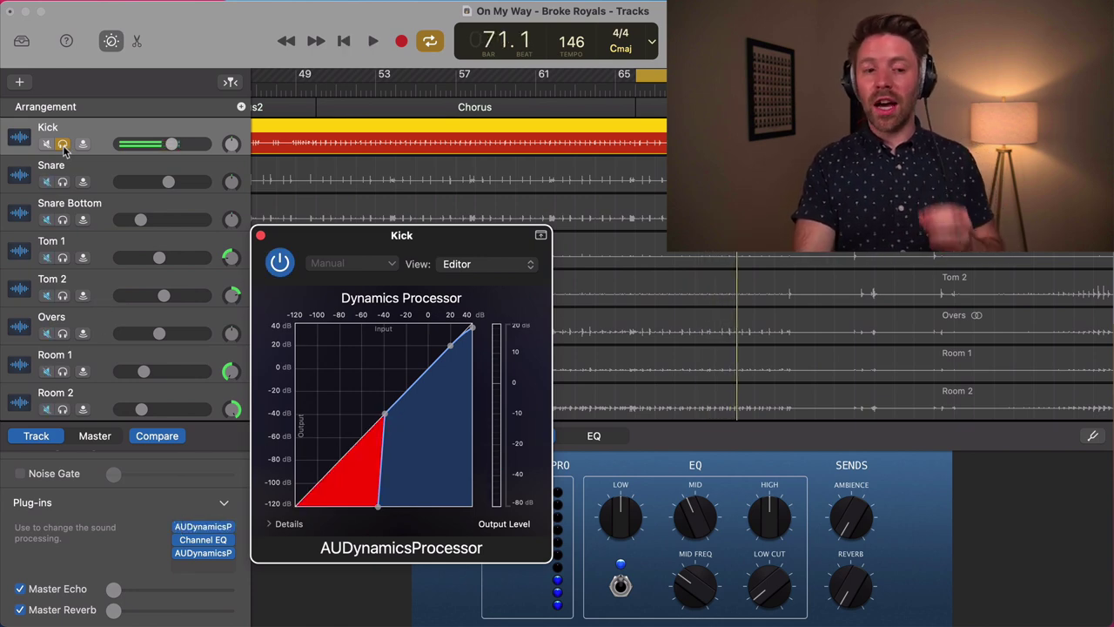
Unsolo the Kick track, close its Dynamics Processor window, and play the full mix.
click(63, 144)
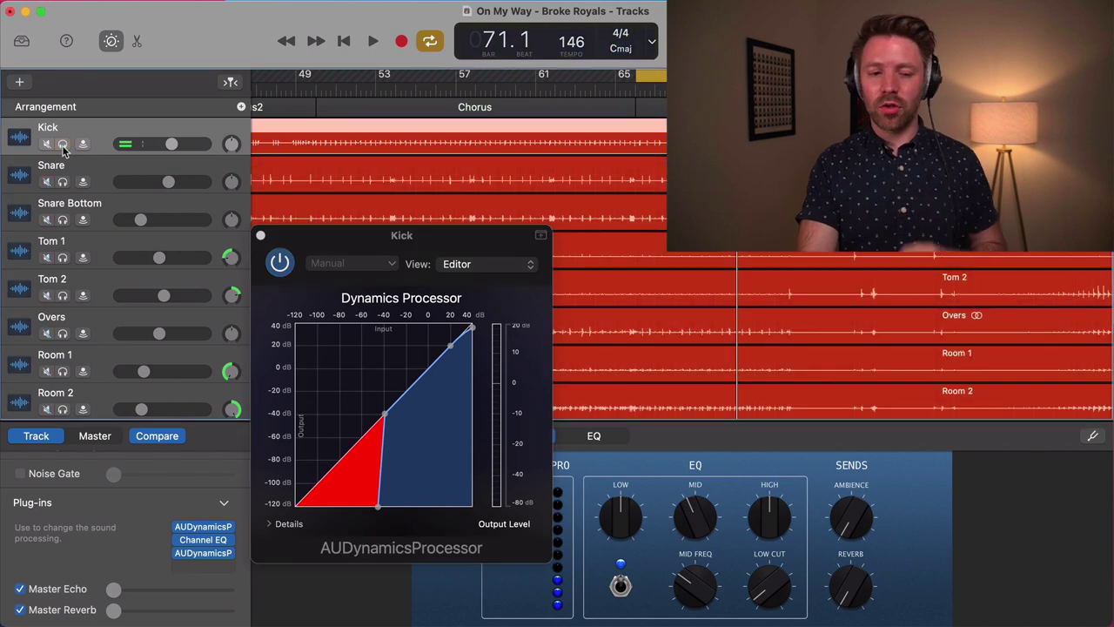
click(260, 236)
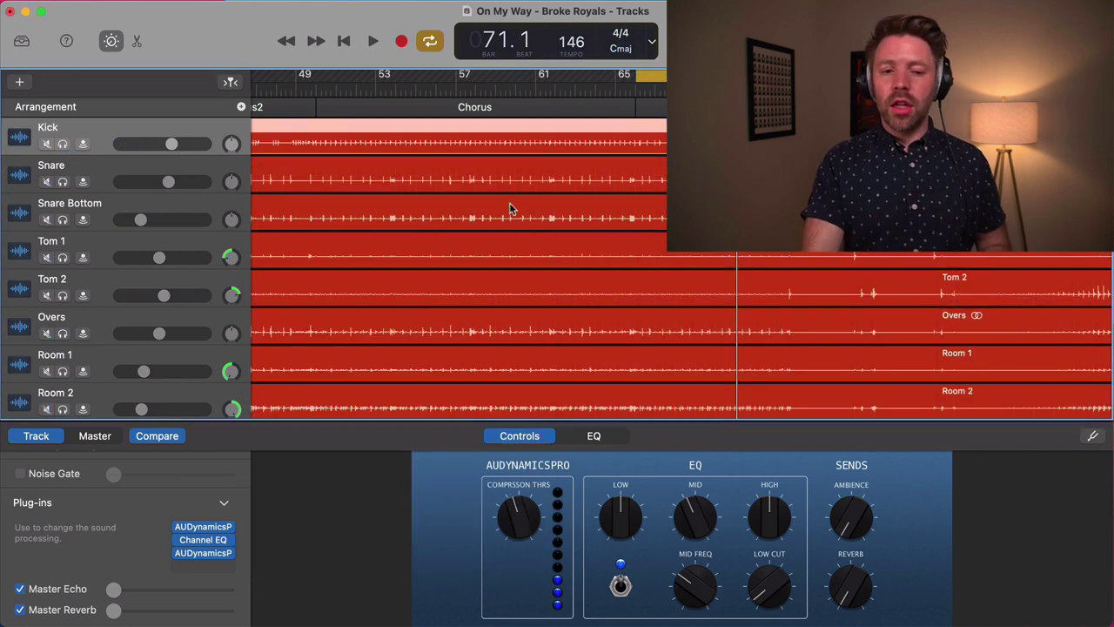
key(space)
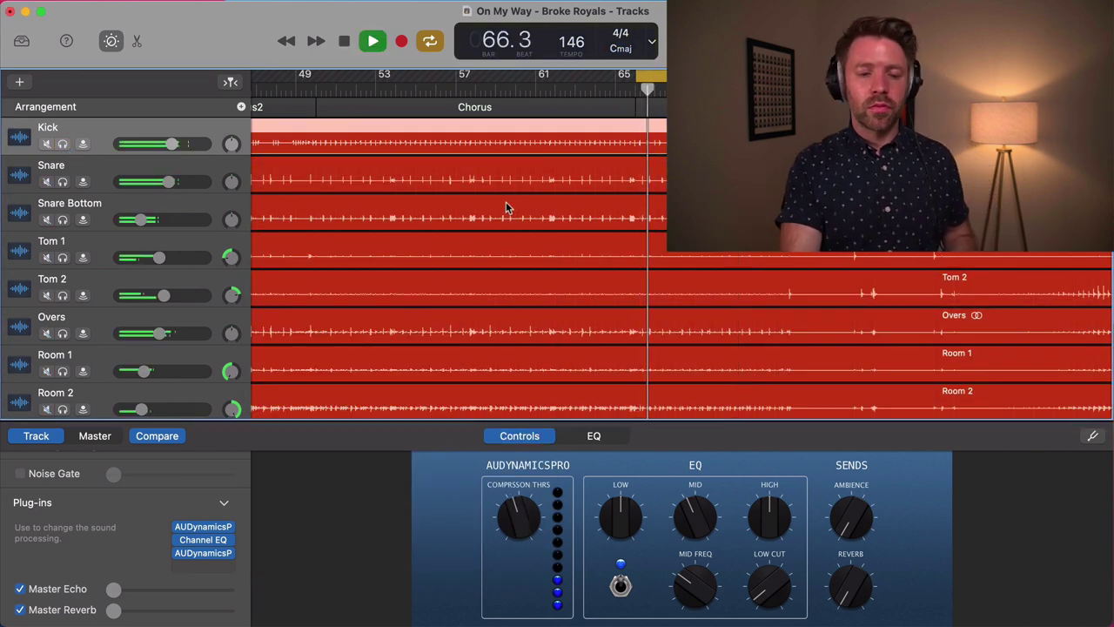
Stop the full mix, solo the Room 1 and Room 2 tracks, and play them together.
scroll(488, 202, down, 3)
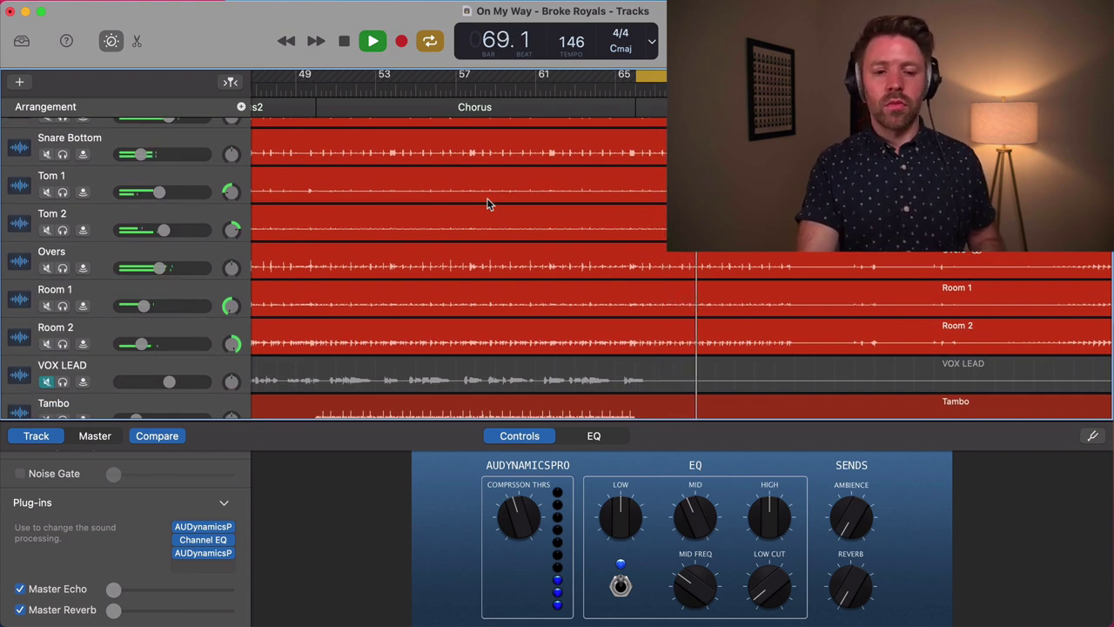
key(space)
scroll(487, 203, up, 3)
scroll(470, 239, down, 1)
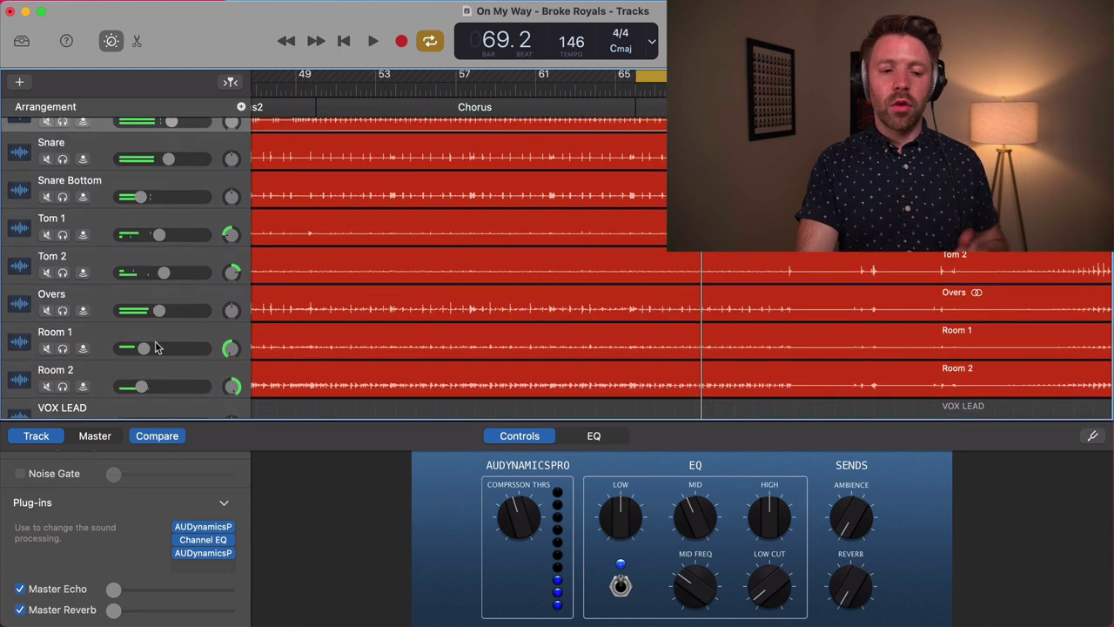
click(82, 335)
click(68, 374)
click(61, 368)
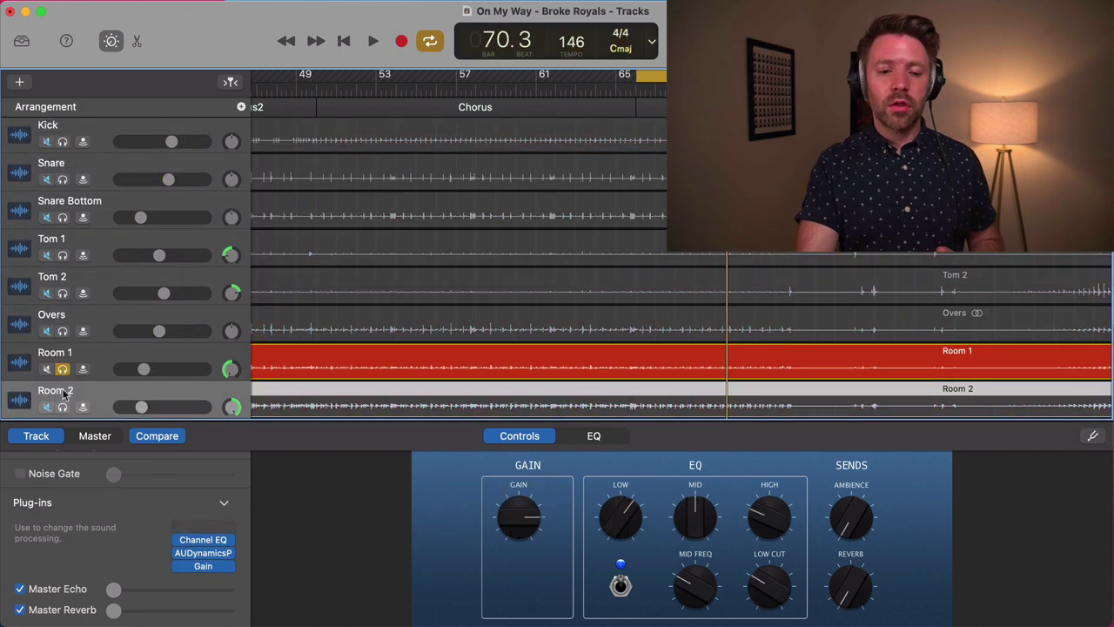
click(61, 407)
key(space)
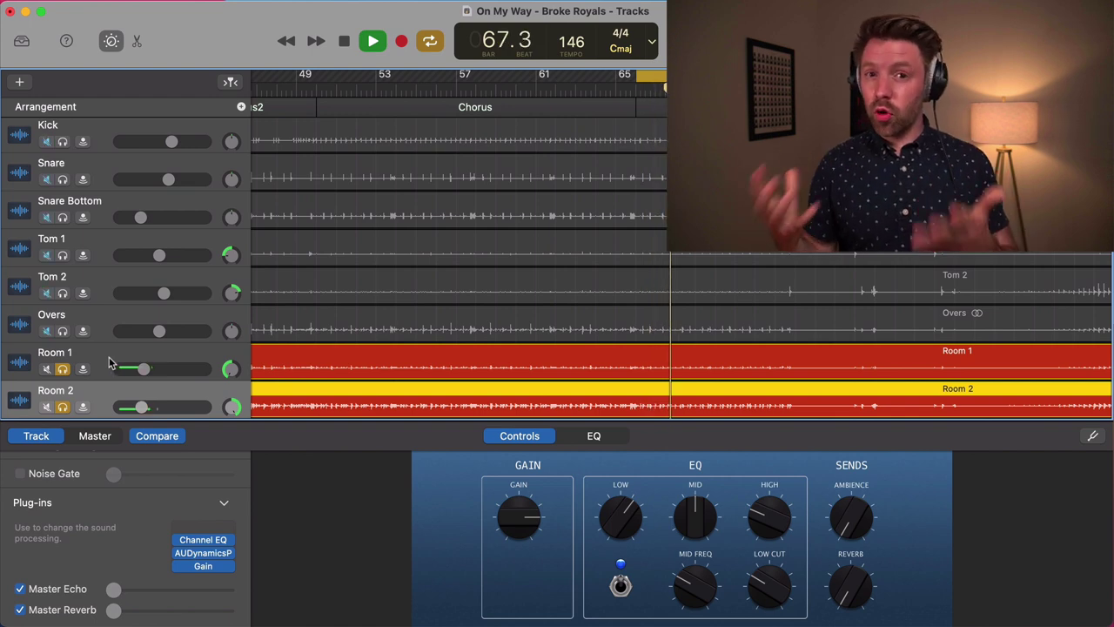
Compare the soloed room tracks with their AUDynamicsProcessor compressors bypassed and active, leaving both compressors on.
mouse_move(180, 563)
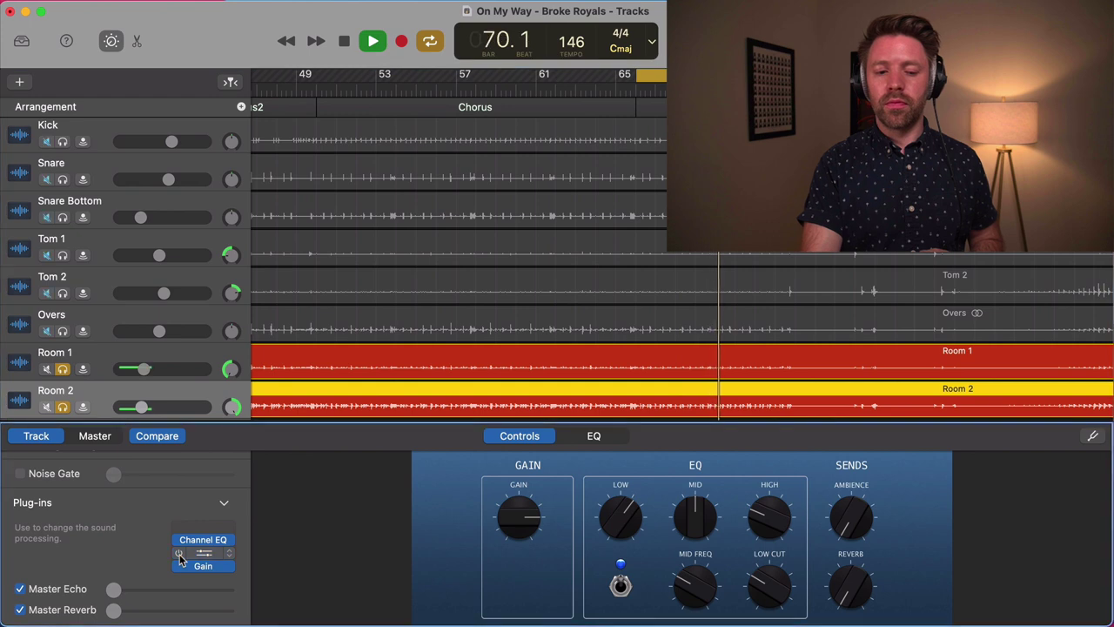
key(Up)
click(180, 554)
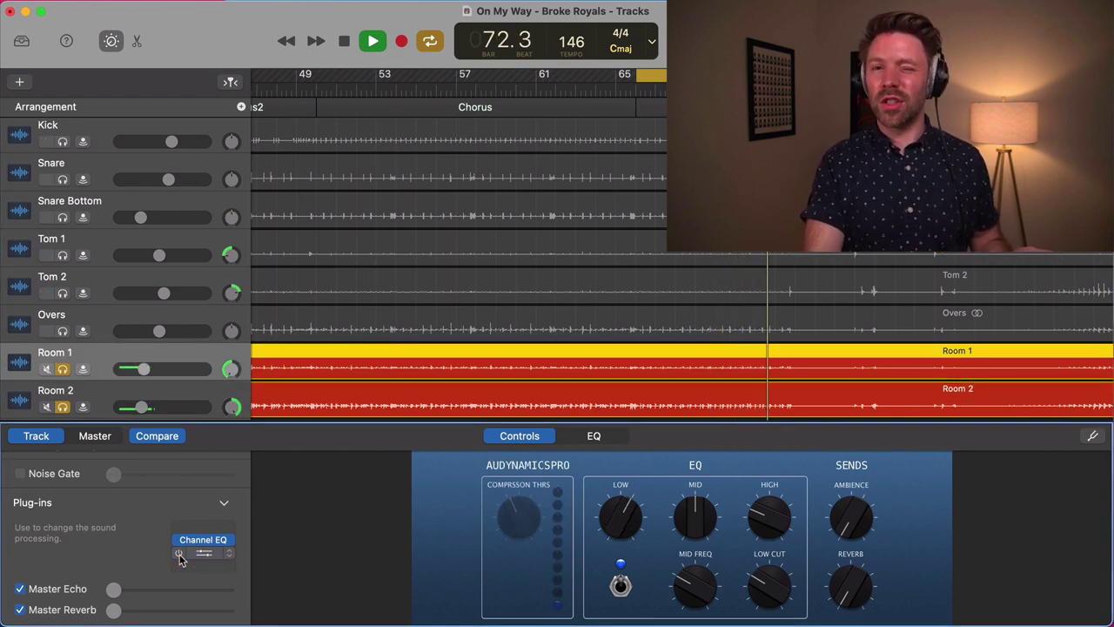
click(180, 554)
key(Down)
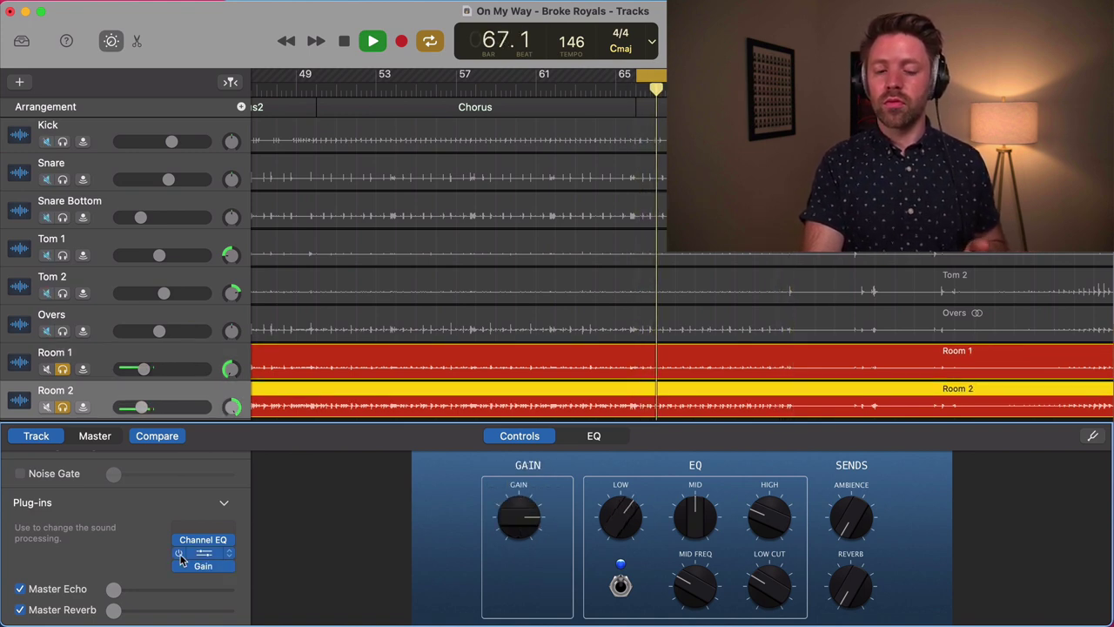
Open Room 2's Dynamics Processor and play a short passage to examine how its compression reacts to the signal.
key(space)
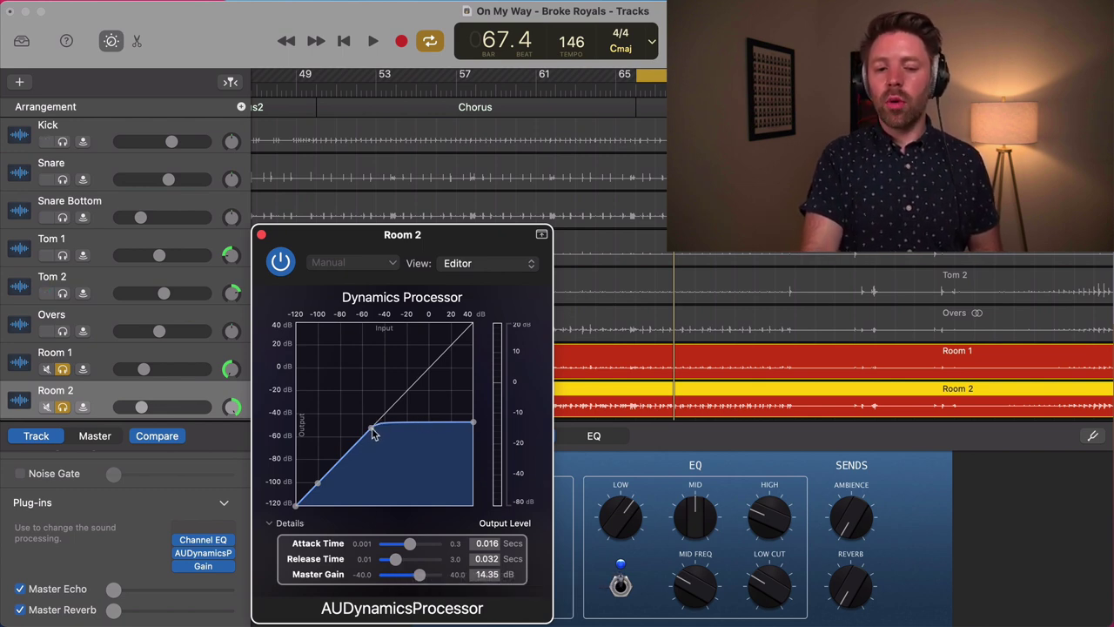
key(space)
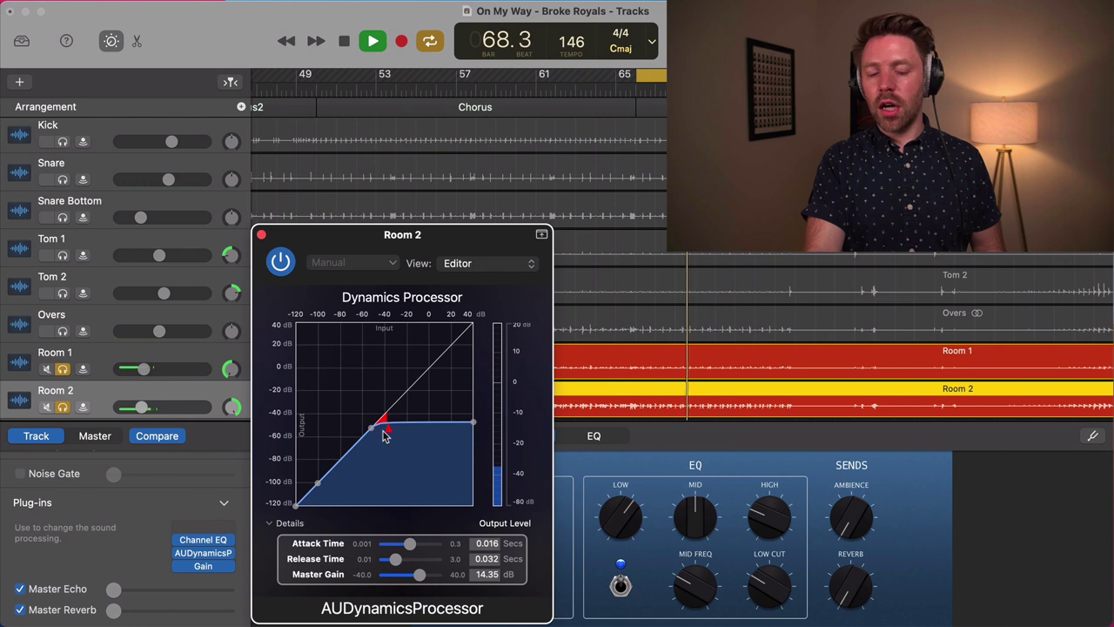
key(space)
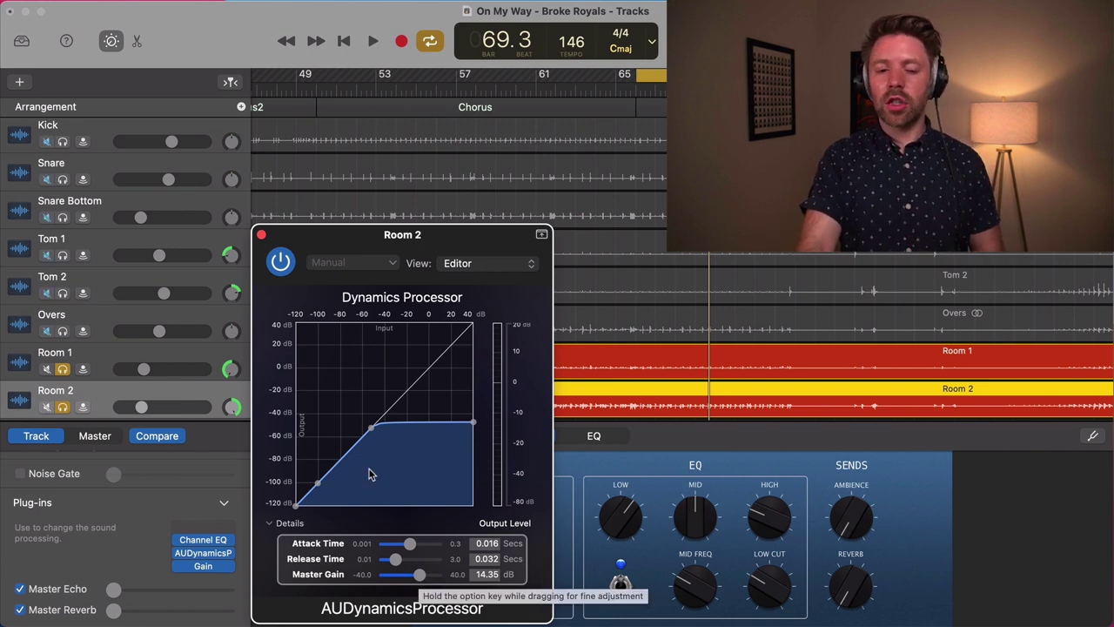
Bypass the Dynamics Processor on both Room 2 and Room 1, play the loop, and re-enable both for comparison.
click(281, 263)
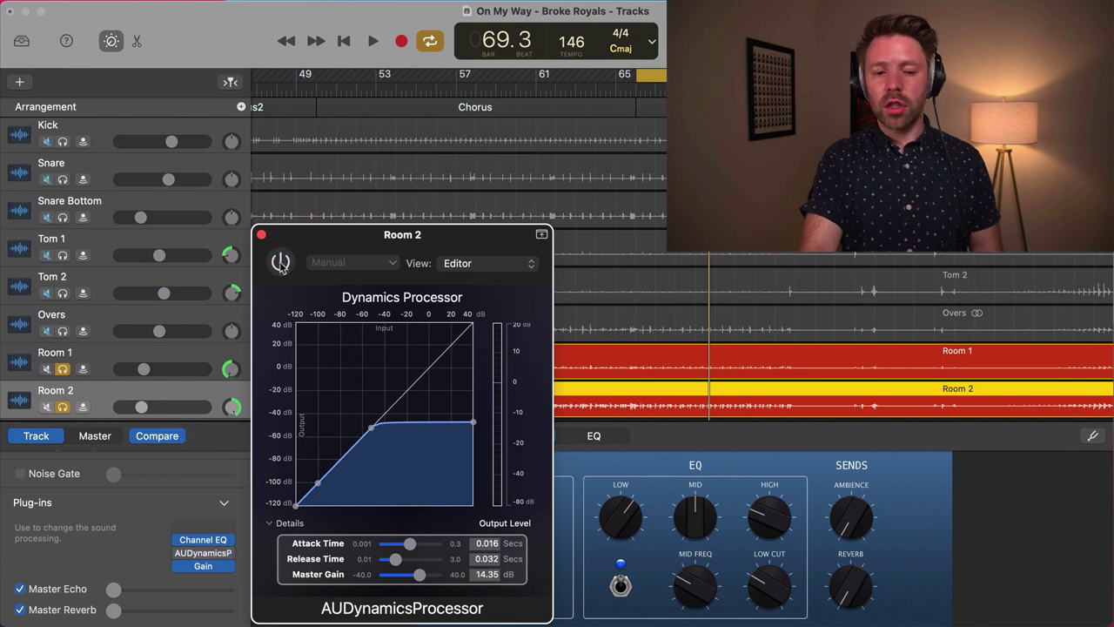
key(Up)
click(280, 263)
key(space)
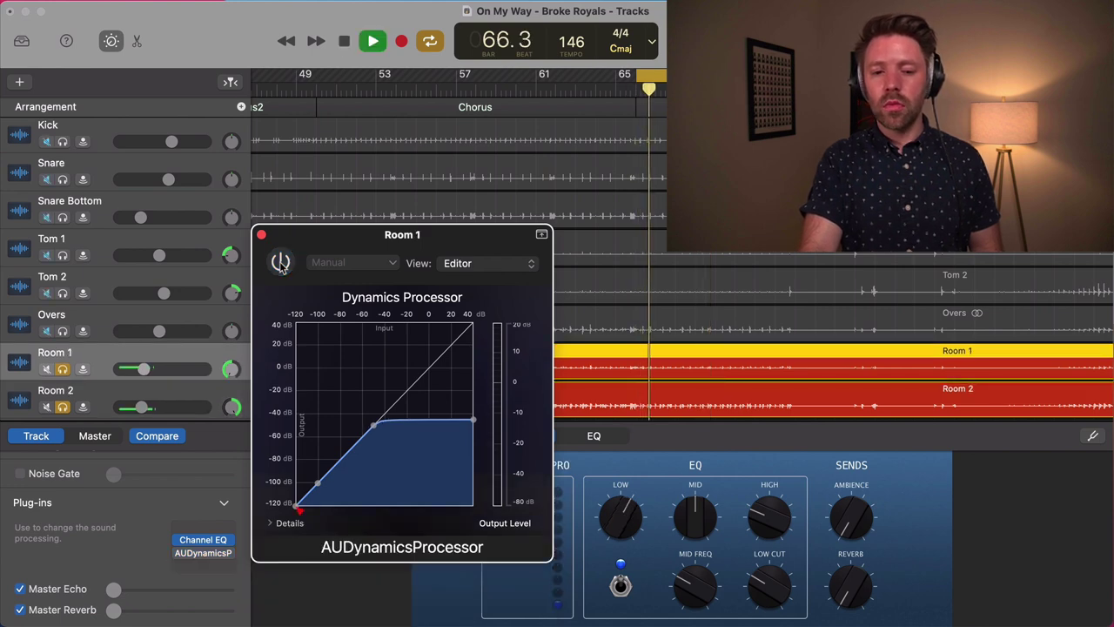
click(280, 263)
key(Down)
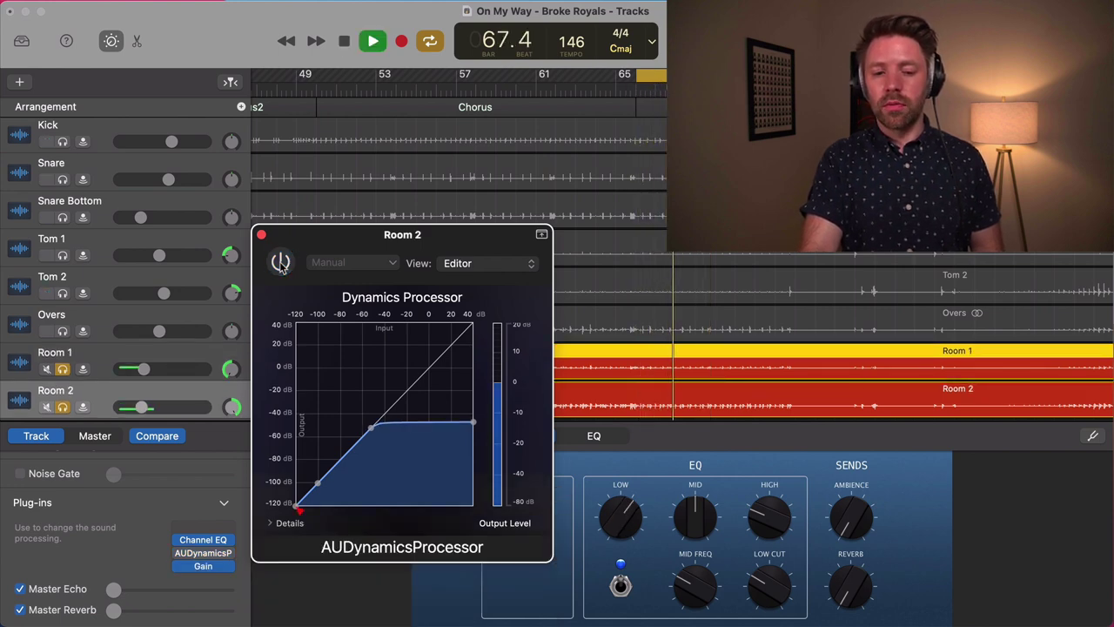
click(280, 263)
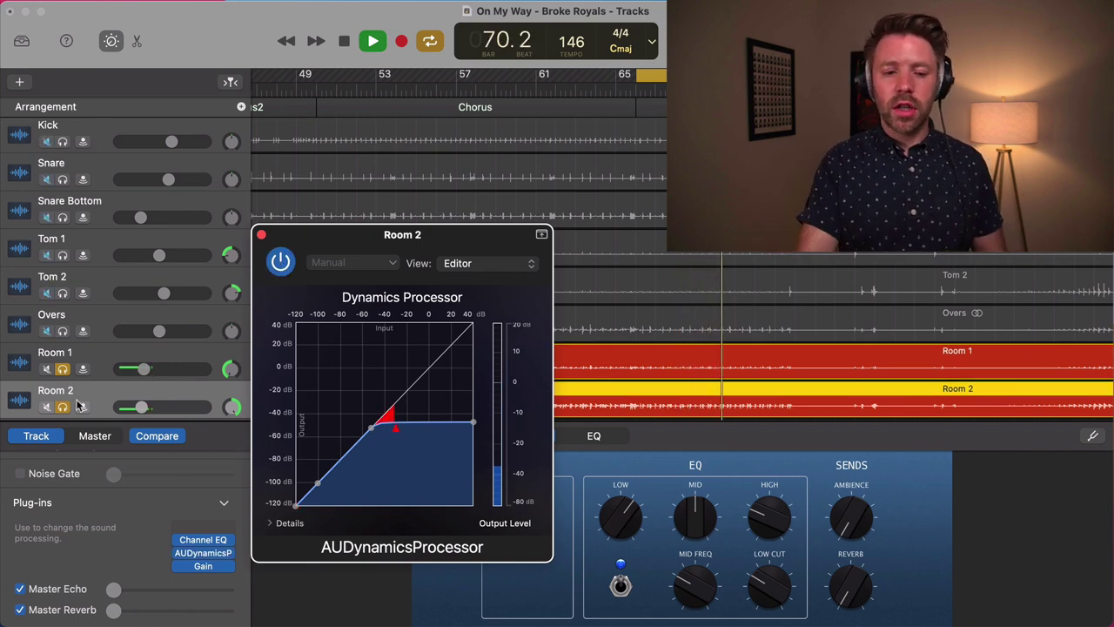
Unsolo Room 1 and Room 2, close the Dynamics Processor window, and stop playback after hearing the full mix.
click(62, 369)
click(62, 406)
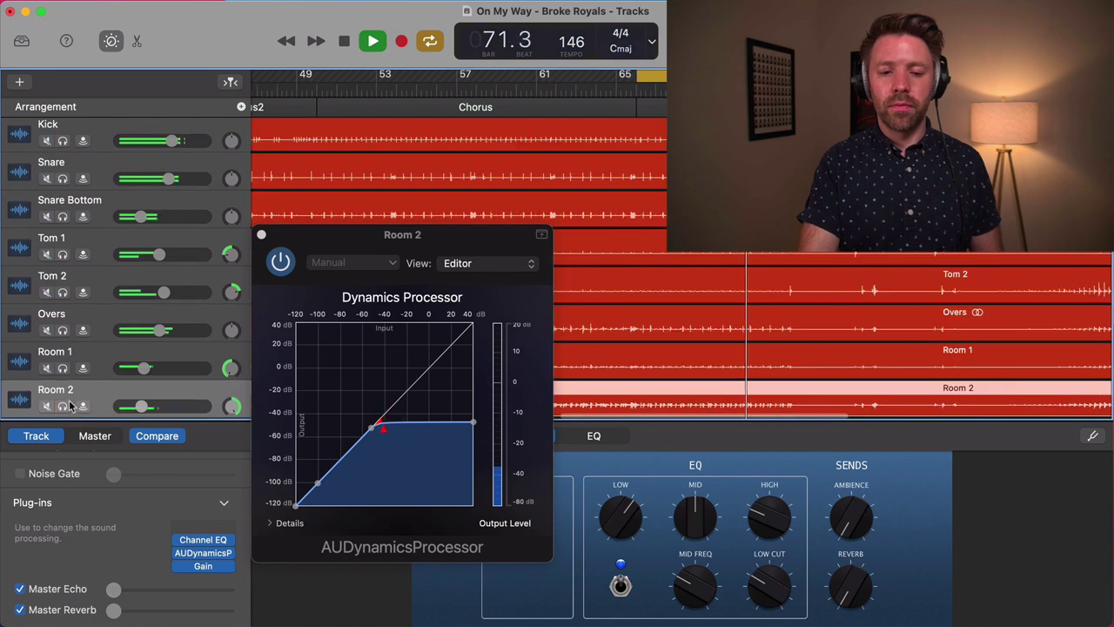
click(261, 234)
key(space)
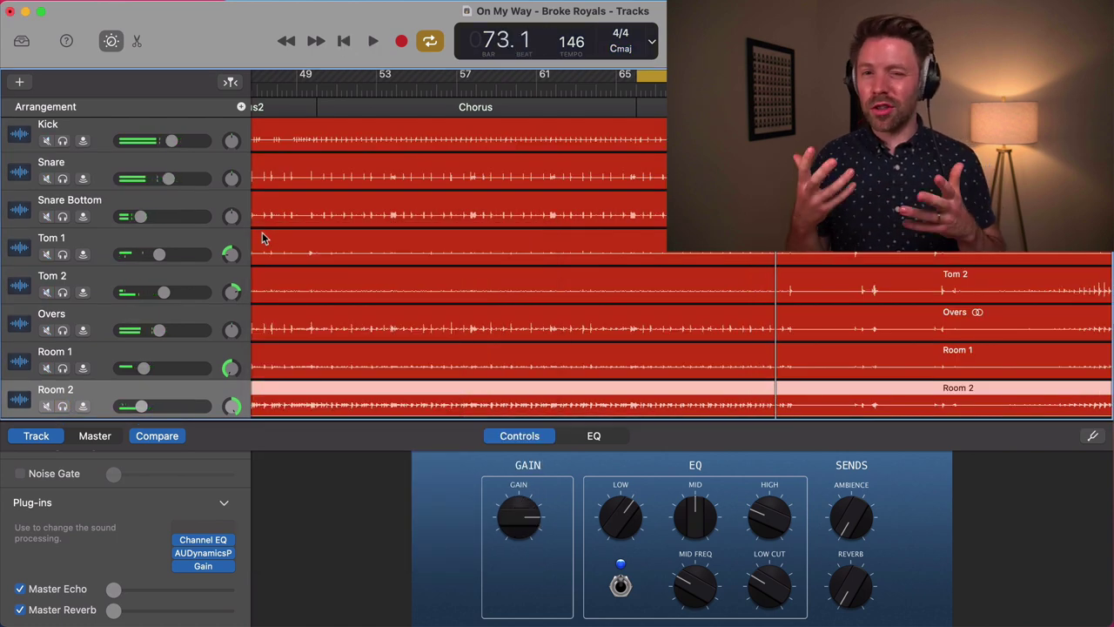
Select and unmute the VOX LEAD track, turn off the cycle, and place the playhead at bar 50.
scroll(264, 236, down, 5)
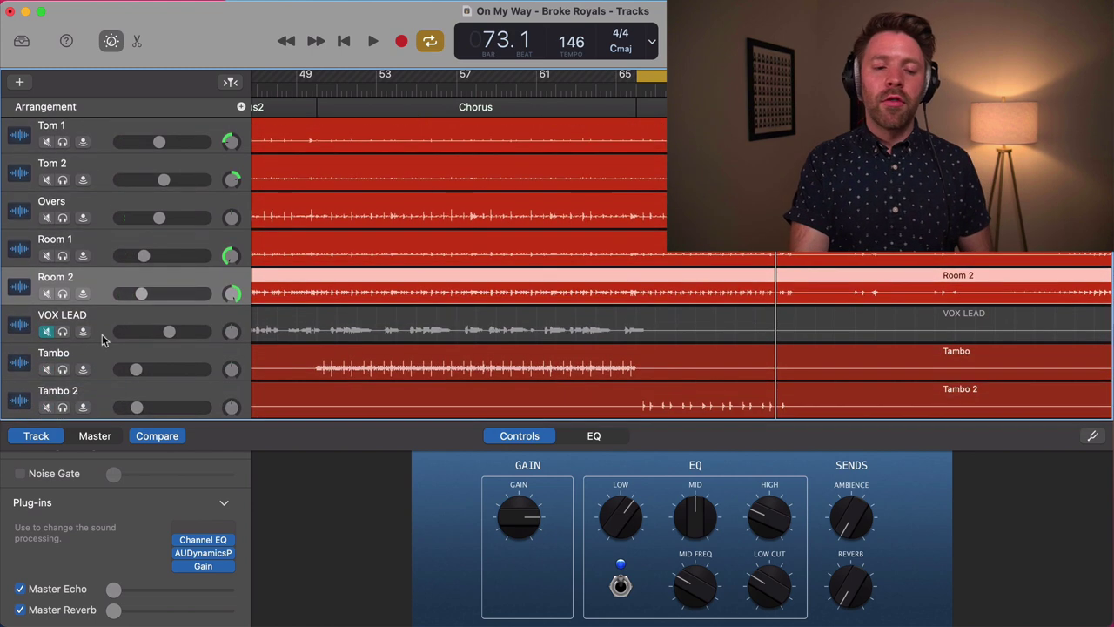
click(99, 328)
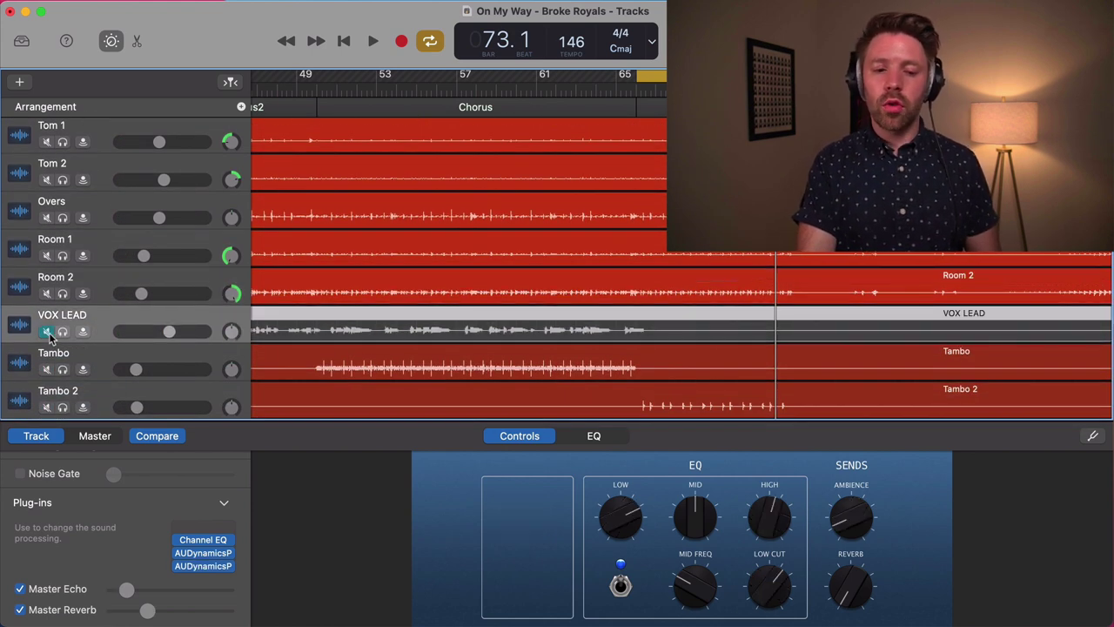
click(47, 332)
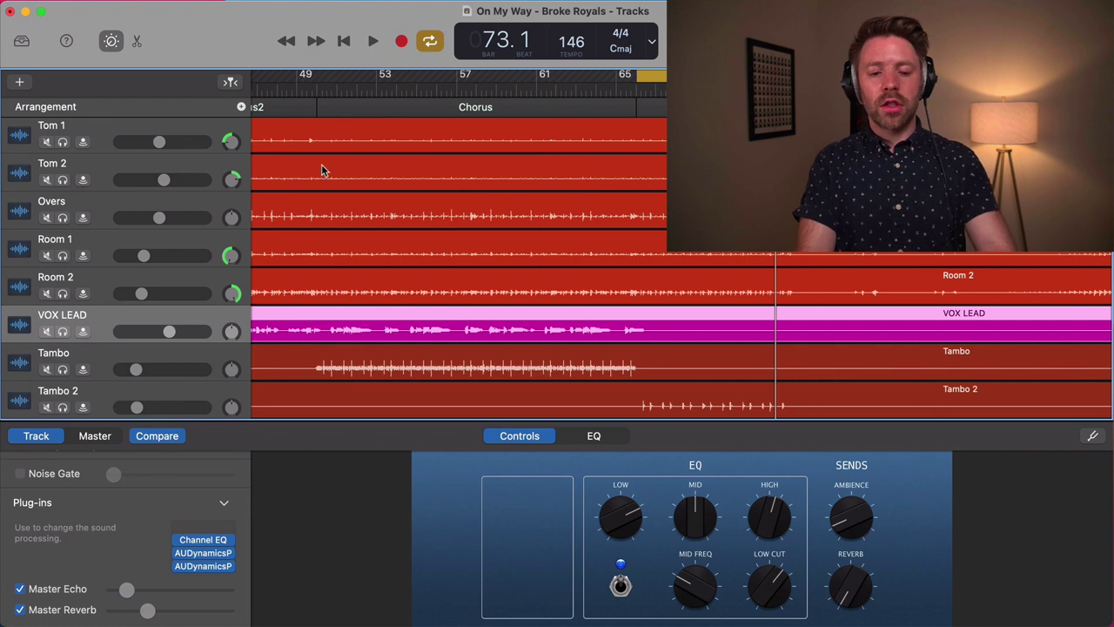
key(c)
key(space)
Open the VOX LEAD track's first AUDynamicsProcessor, show its details, and inspect the threshold and headroom curve.
click(203, 553)
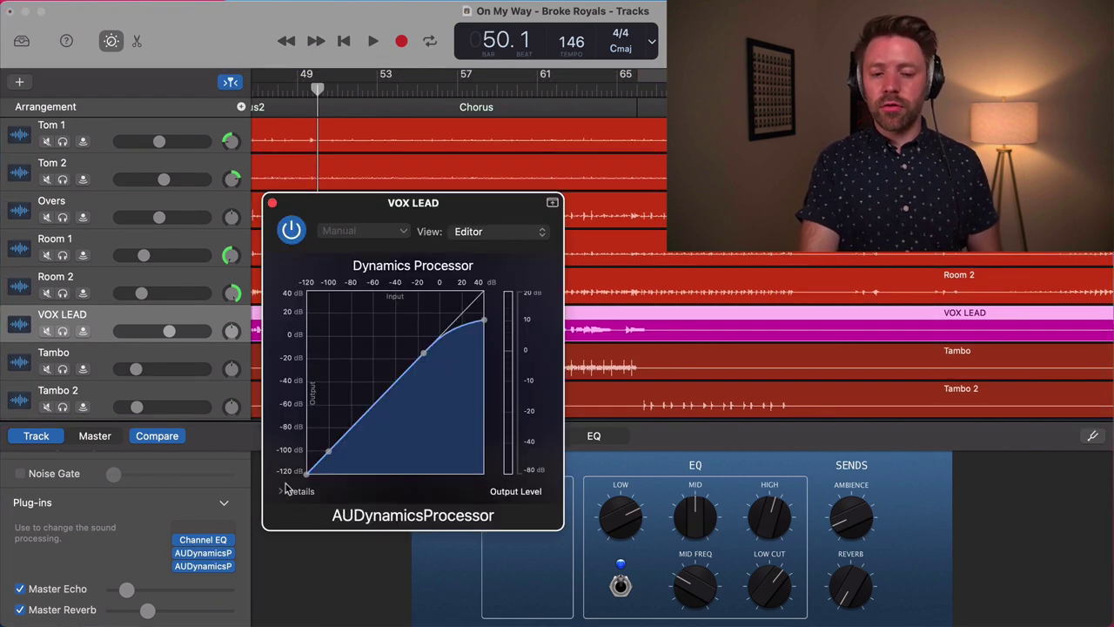
click(282, 491)
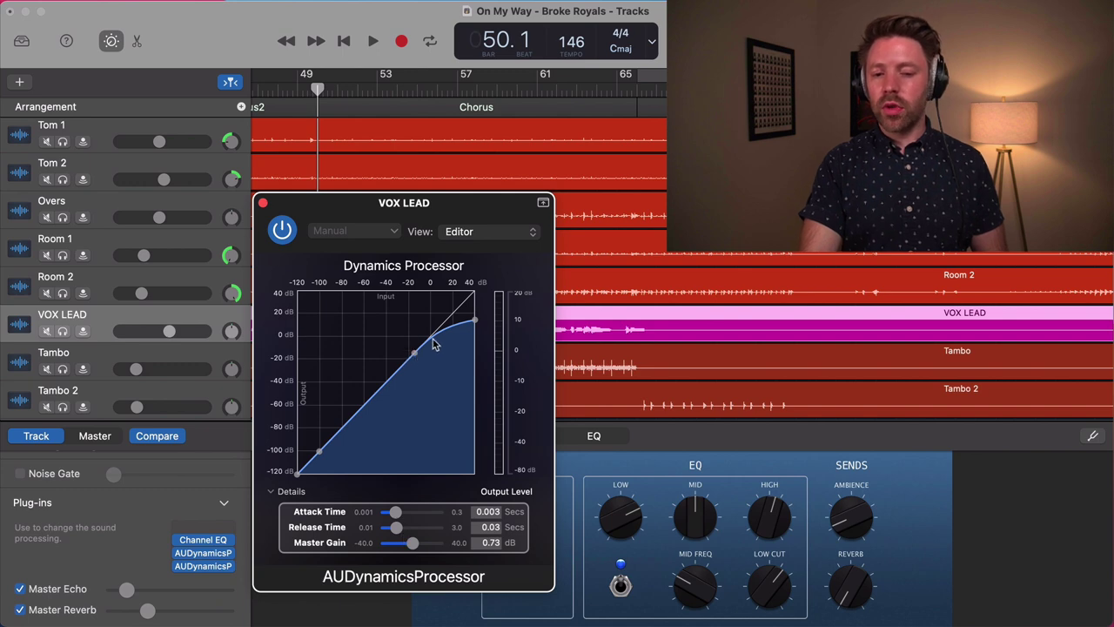
drag(477, 322, 478, 302)
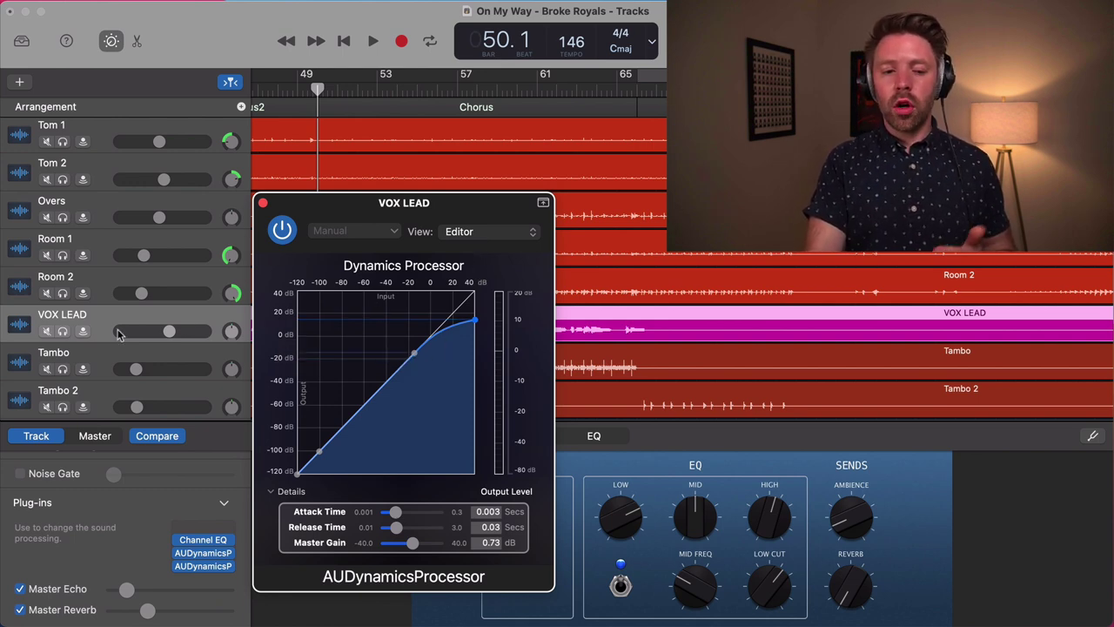
Solo the VOX LEAD track and play the chorus in short passages to examine how the first compressor reacts.
click(64, 334)
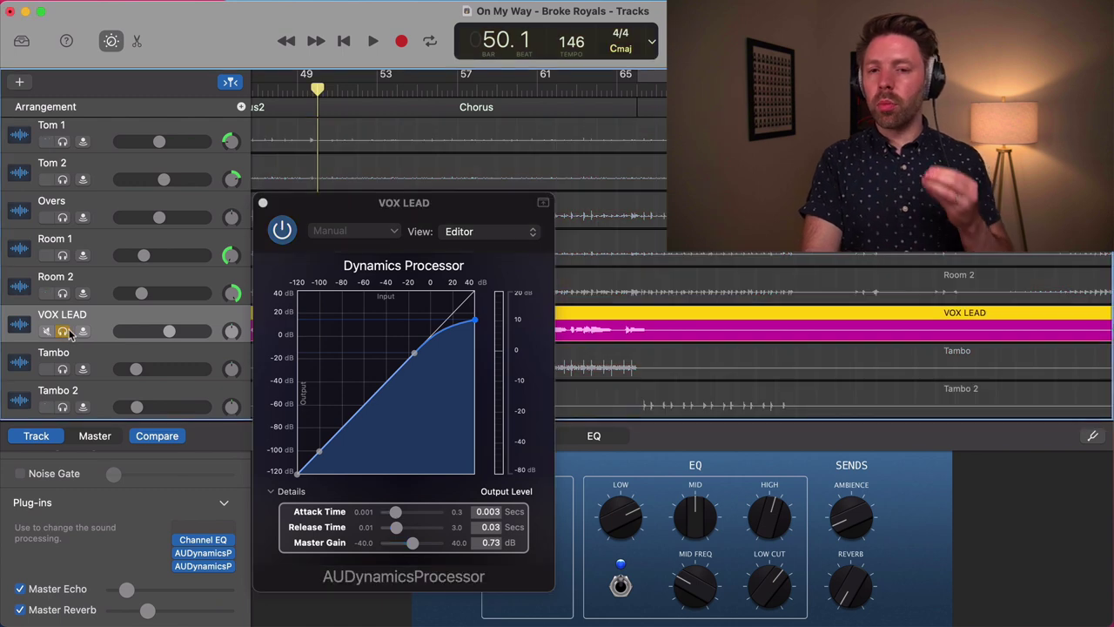
key(space)
scroll(609, 174, left, 5)
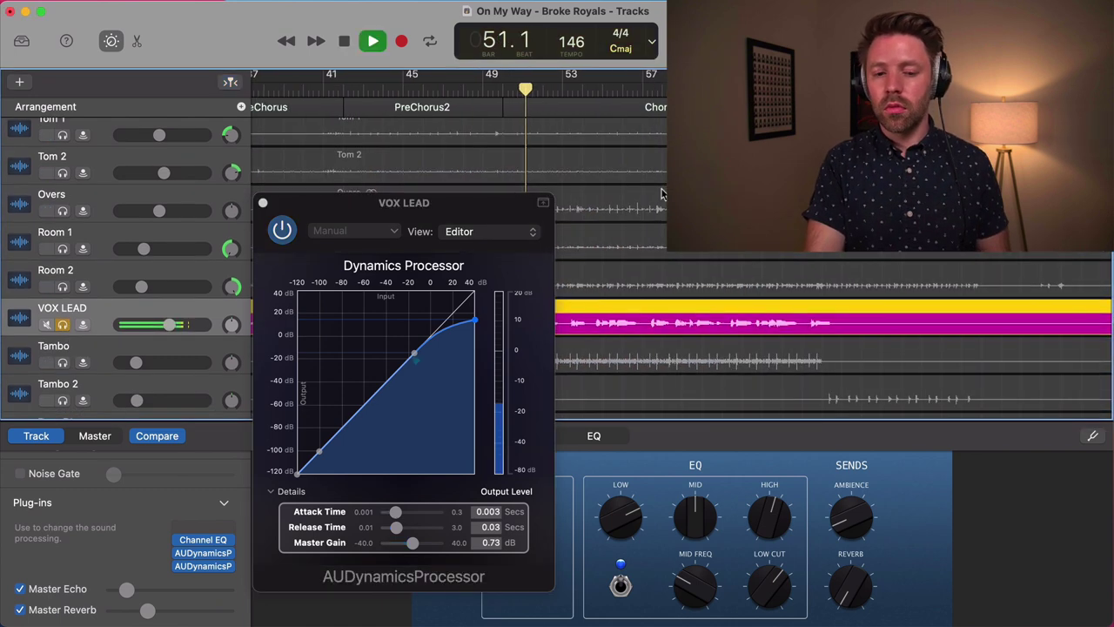
scroll(661, 193, right, 1)
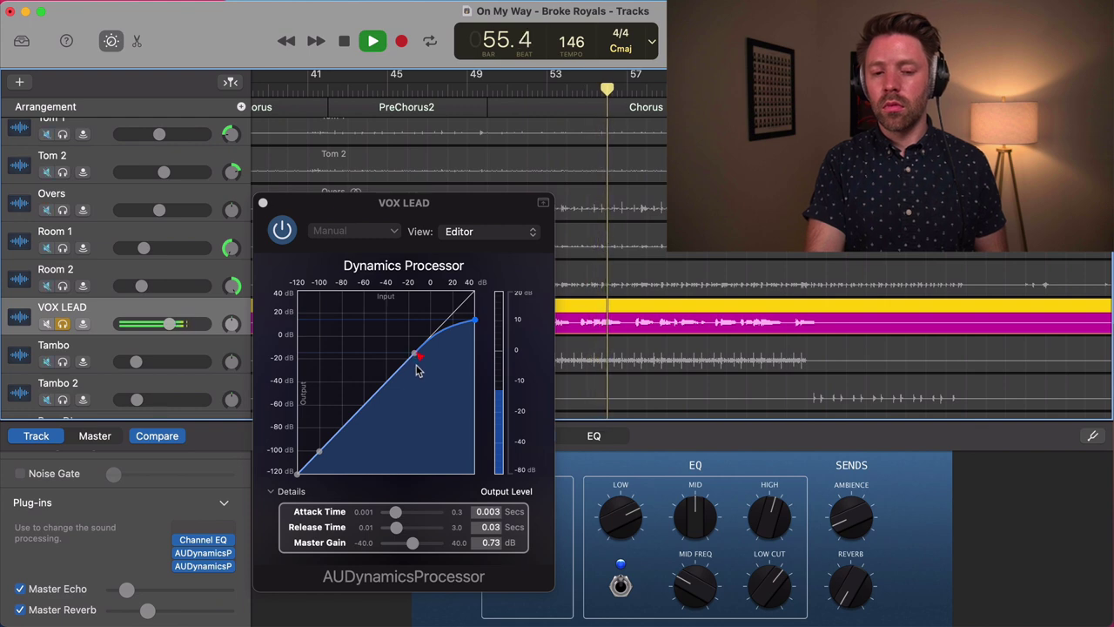
key(space)
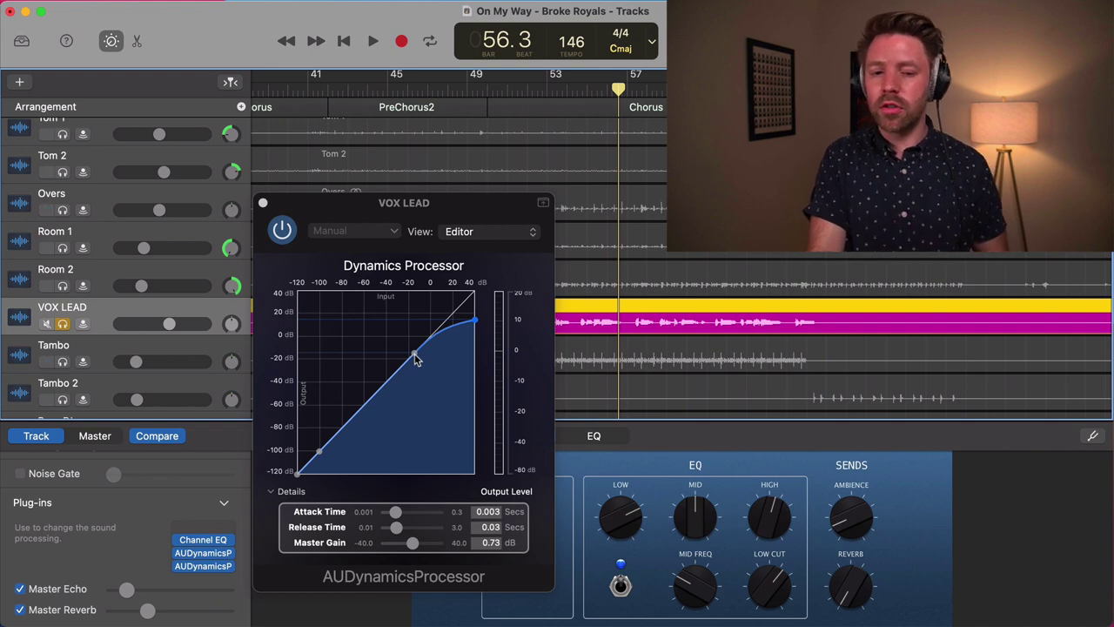
key(space)
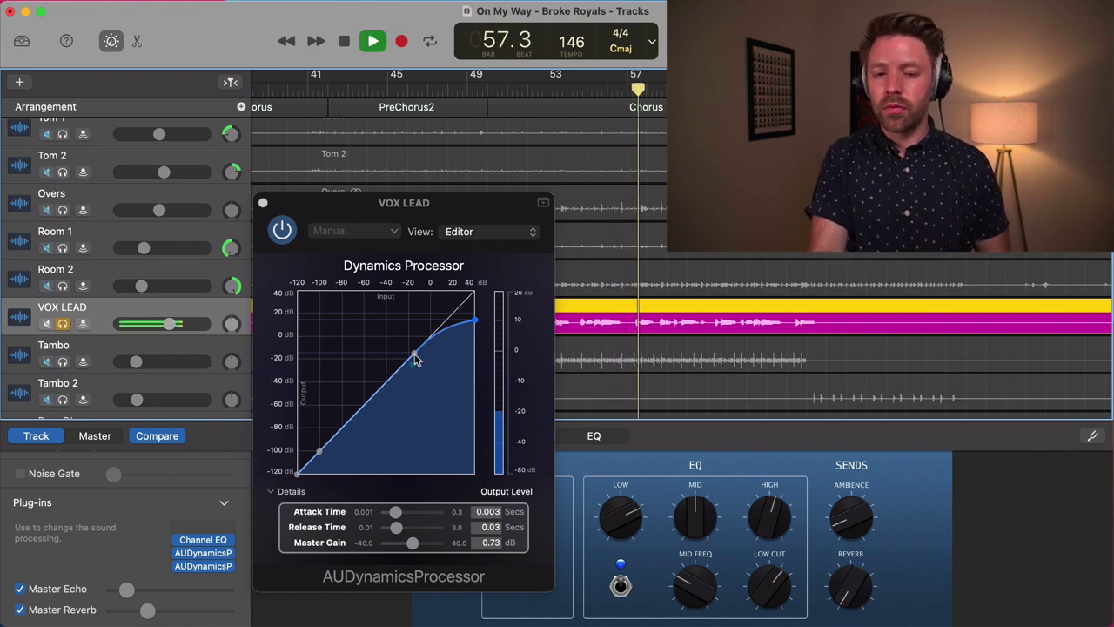
key(space)
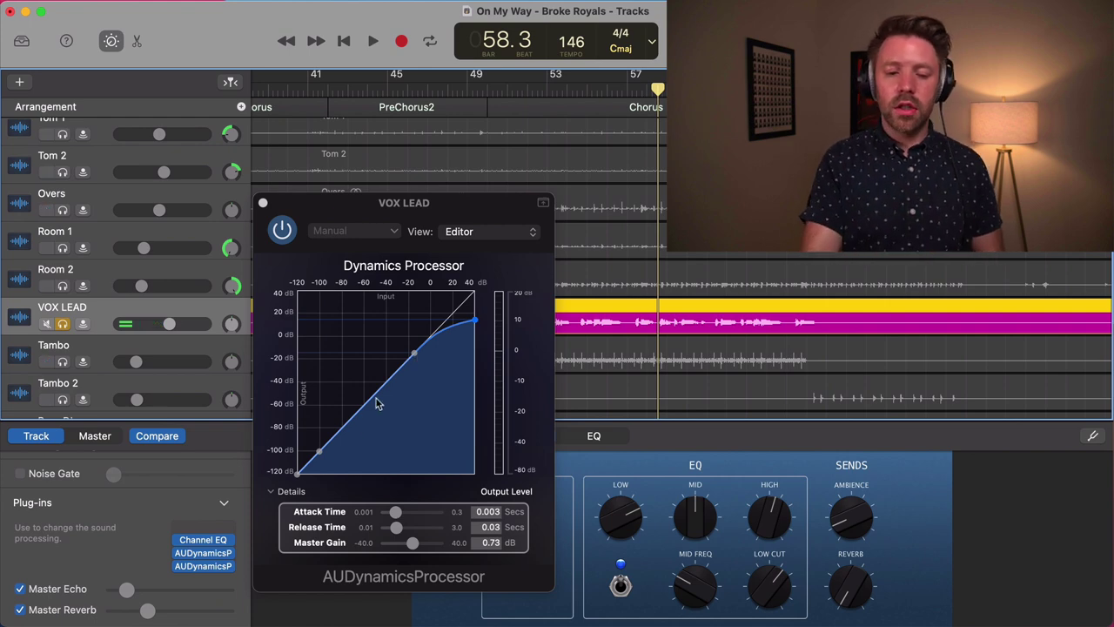
Open the VOX LEAD track's second AUDynamicsProcessor and examine its threshold, headroom, attack, release and master gain.
click(204, 569)
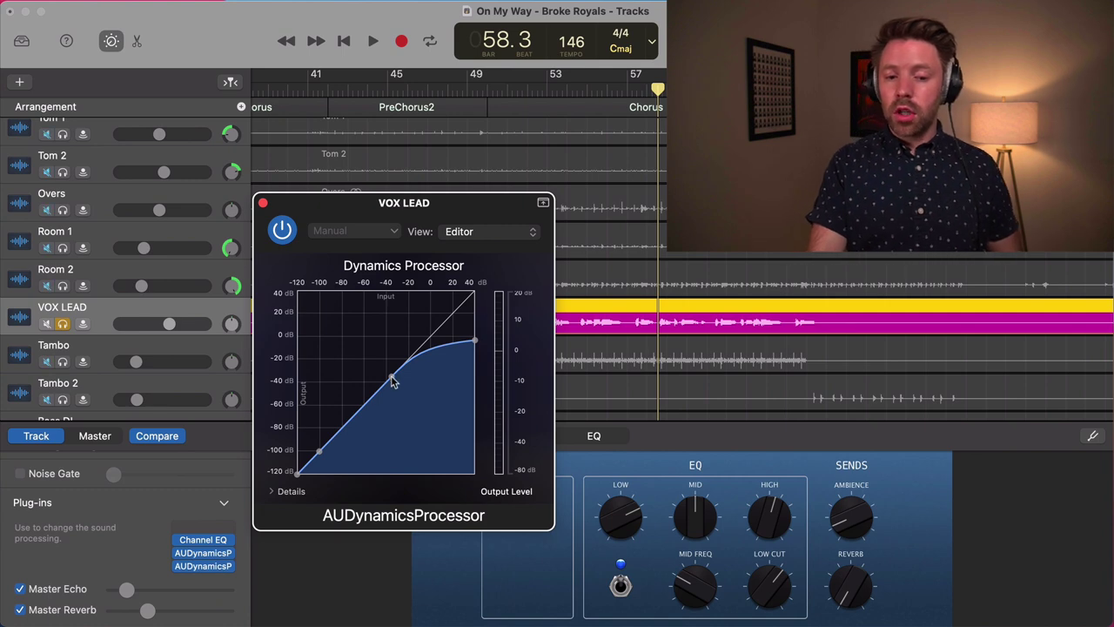
mouse_move(392, 381)
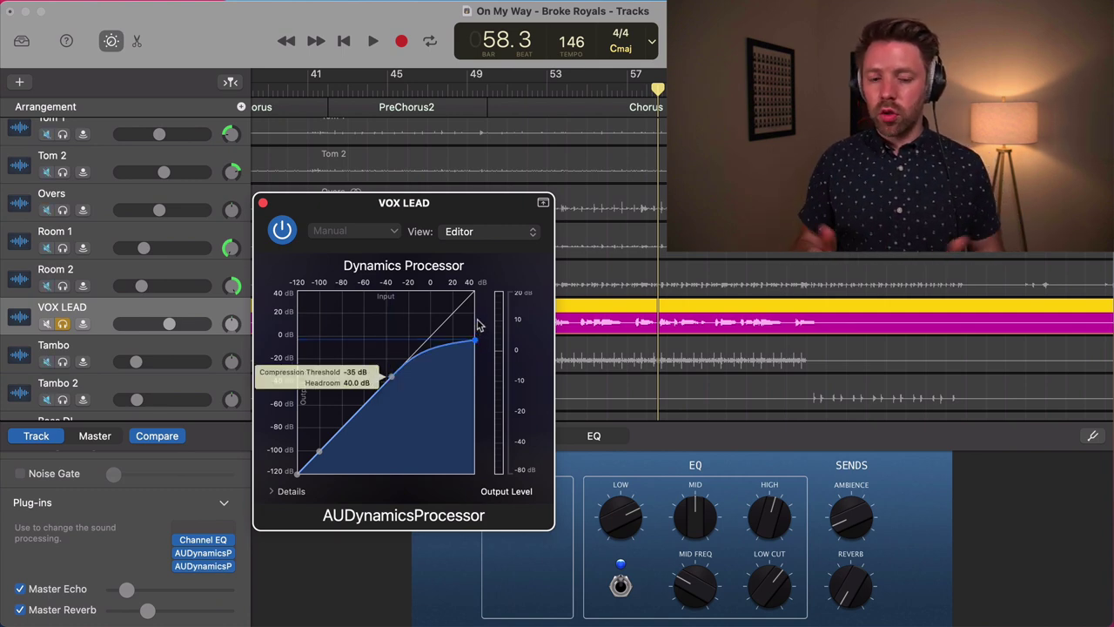
click(273, 491)
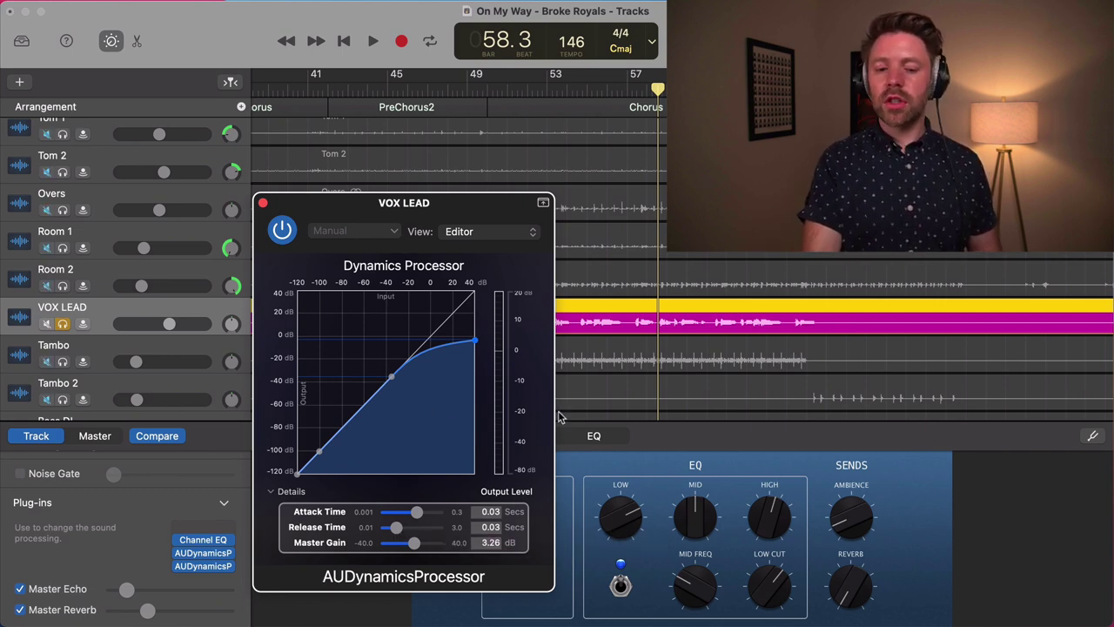
double_click(489, 543)
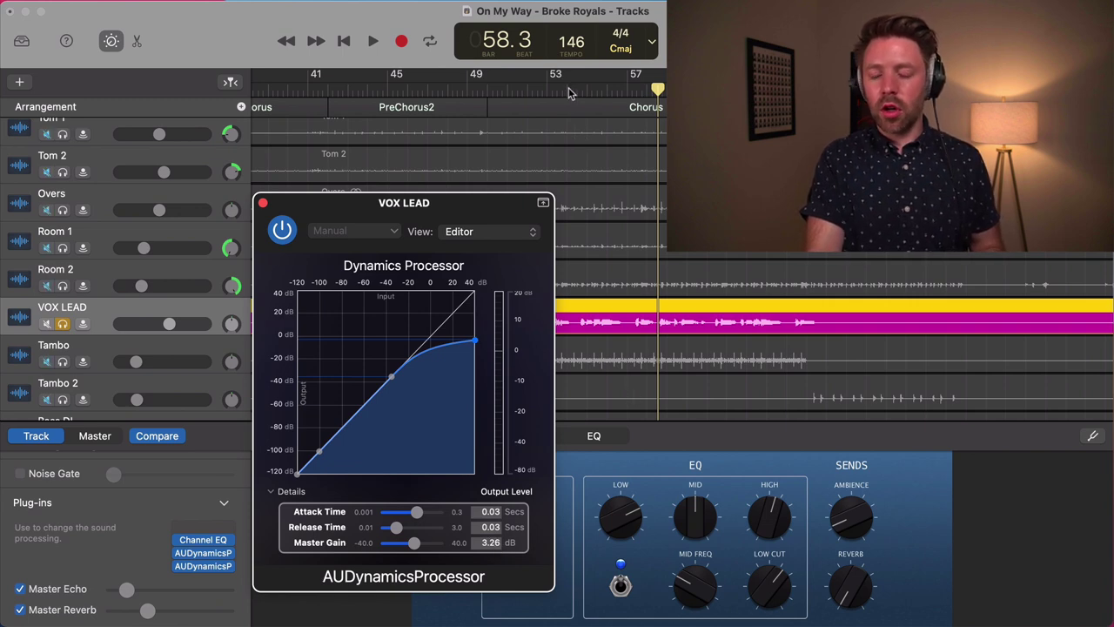
Play the soloed vocal from bar 58, watch the second compressor's response, and stop at bar 62.
key(space)
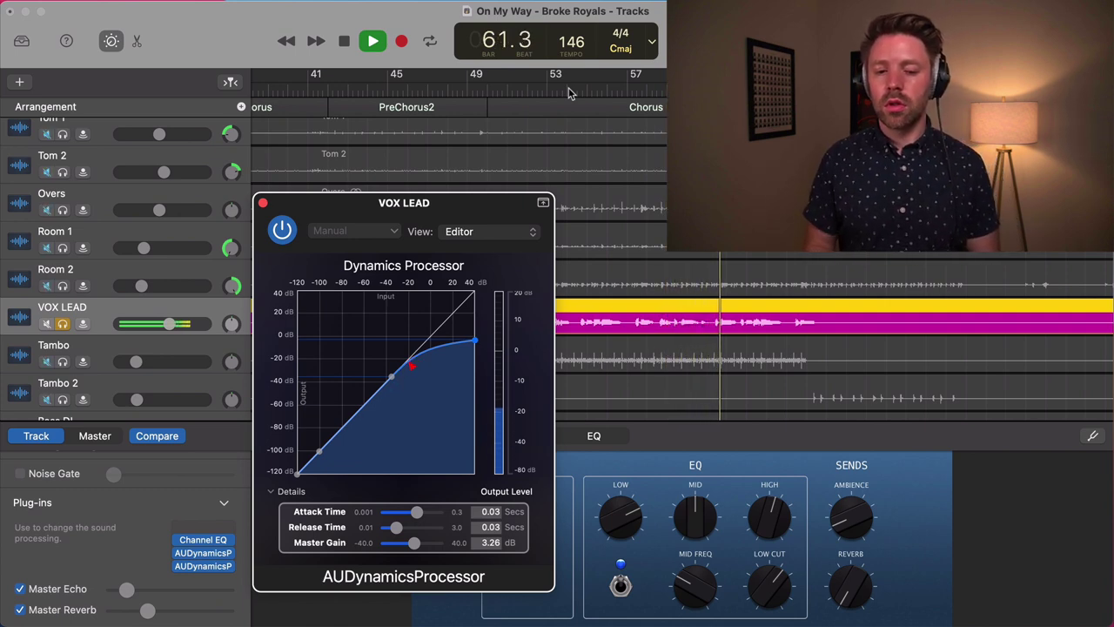
key(space)
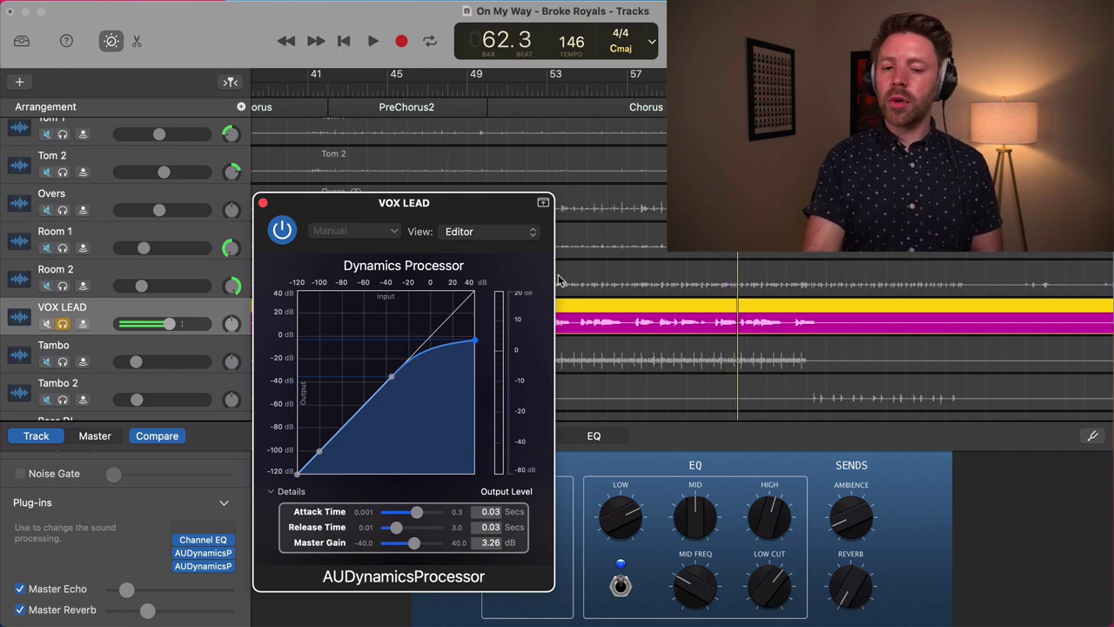
mouse_move(475, 342)
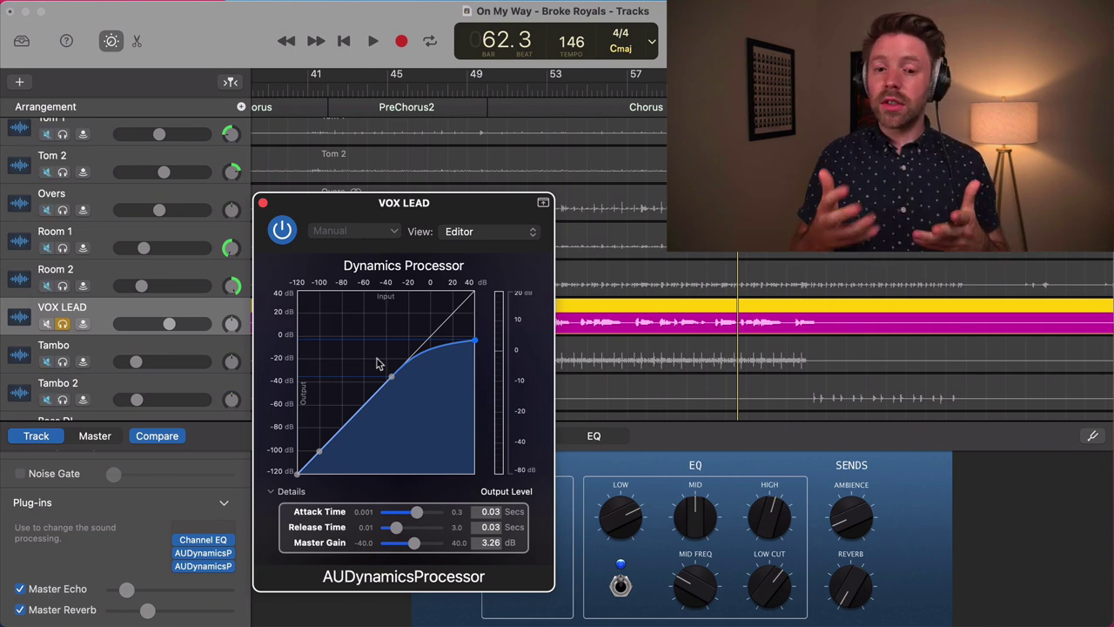
Play the soloed vocal from bar 51 to bar 59, comparing both AUDynamicsProcessor plug-ins bypassed and active.
click(509, 87)
mouse_move(178, 565)
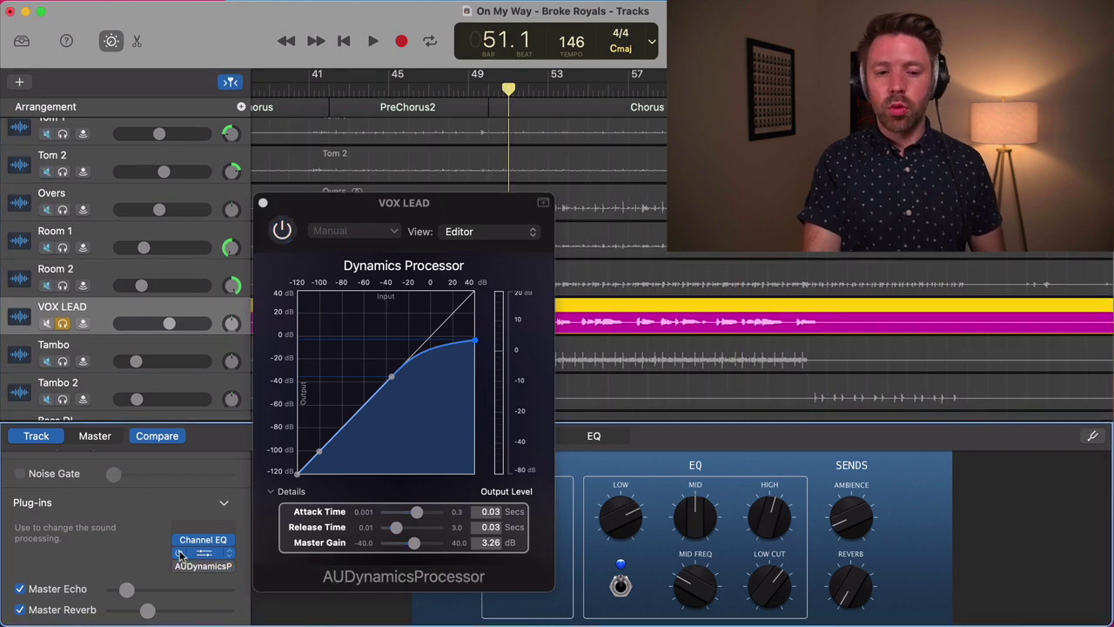
key(space)
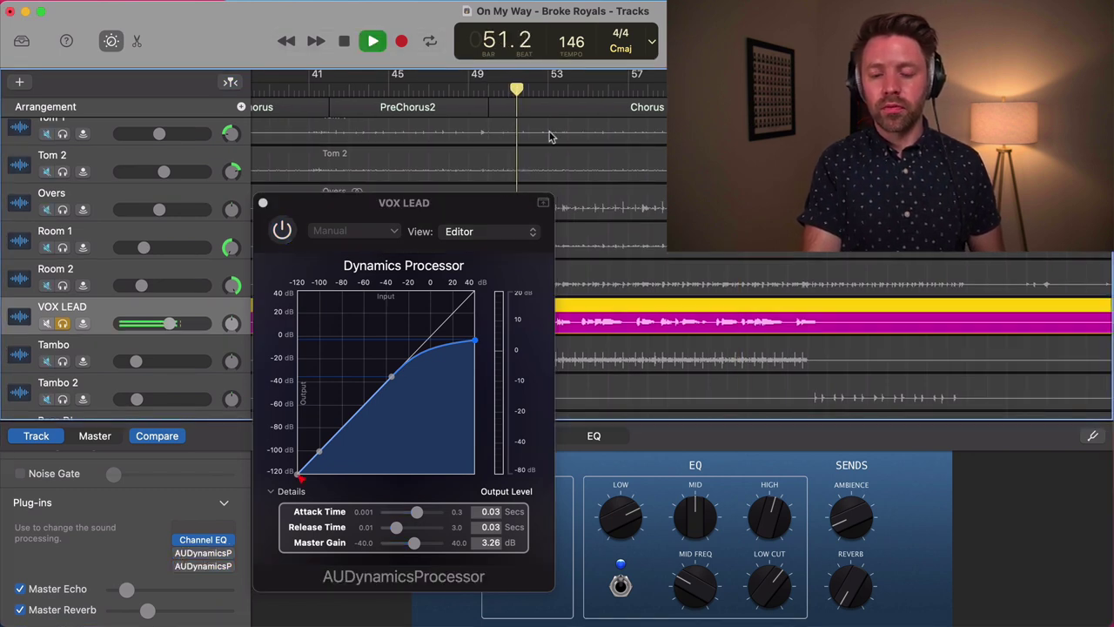
click(178, 554)
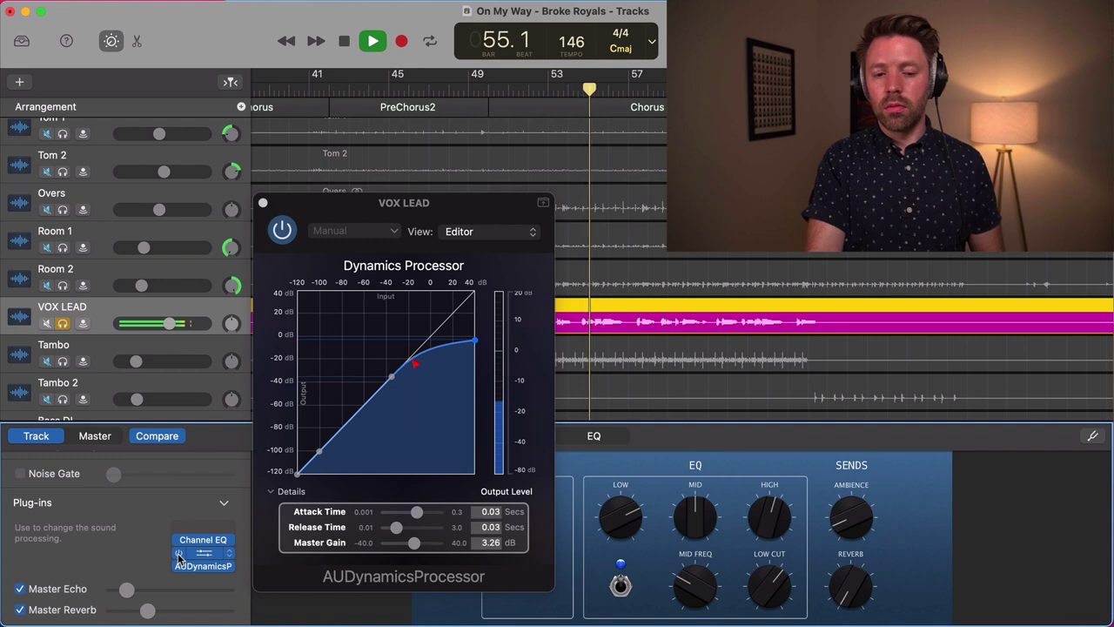
click(178, 567)
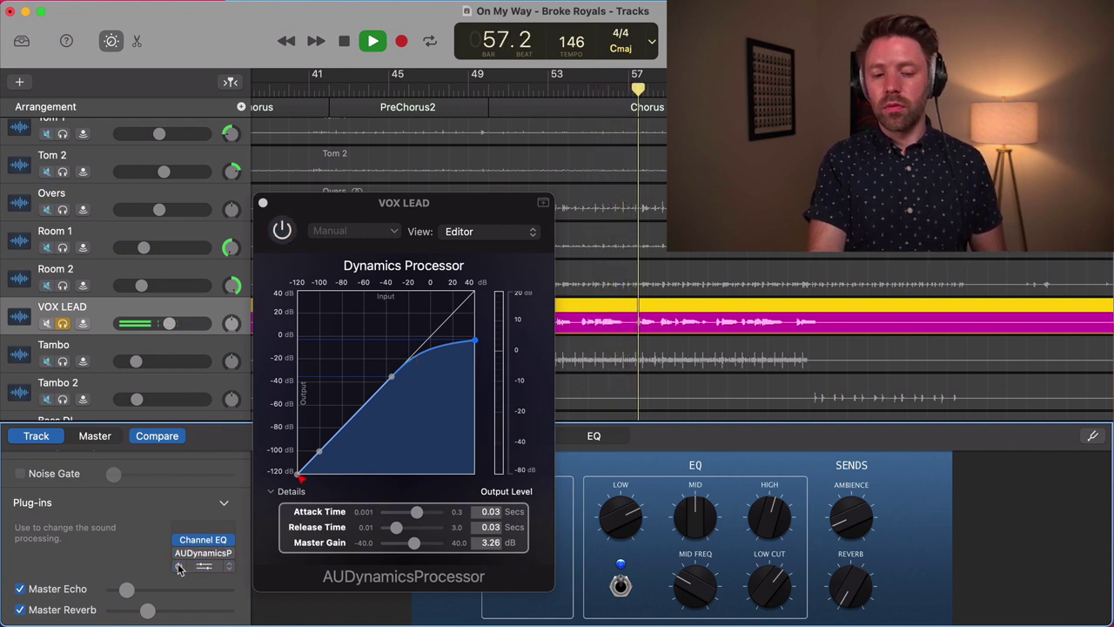
click(179, 567)
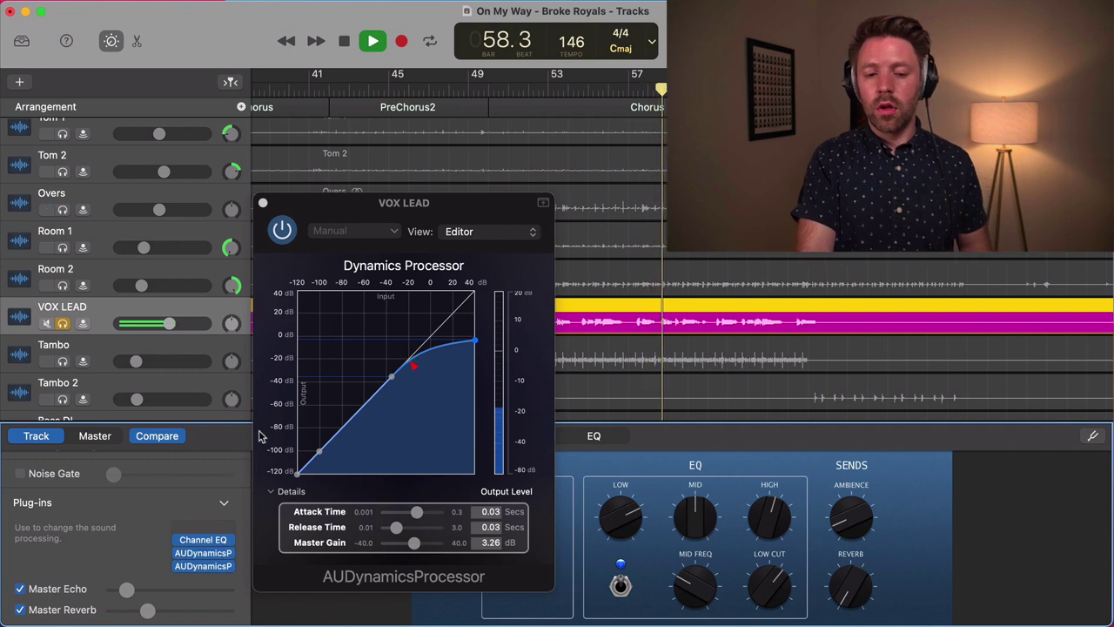
key(space)
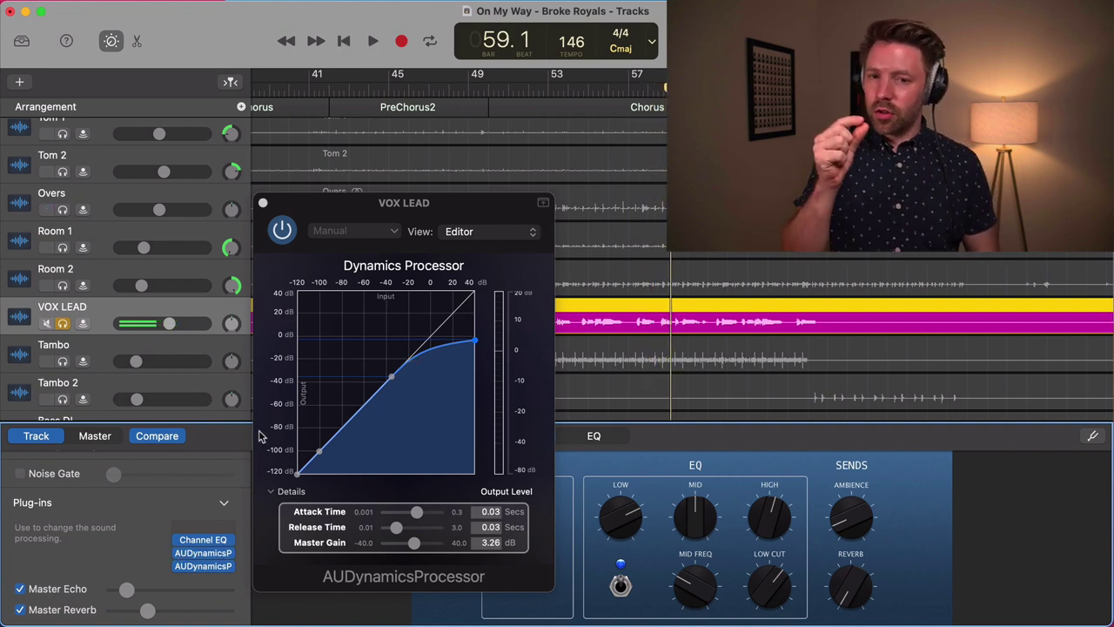